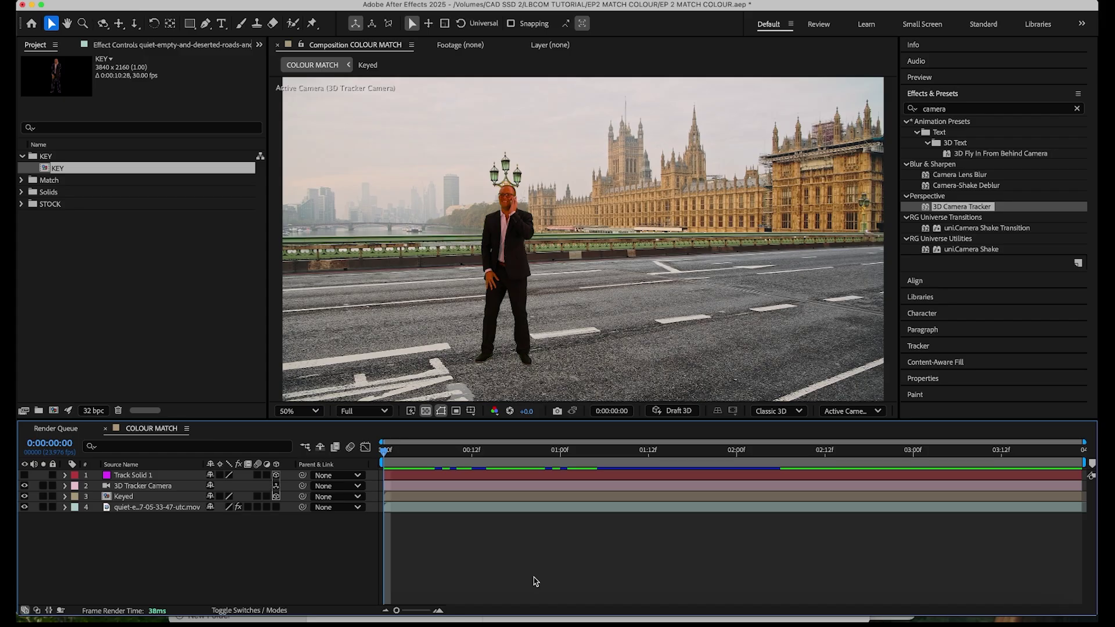
Scrub through the opening frames of the shot.
click(401, 453)
click(393, 454)
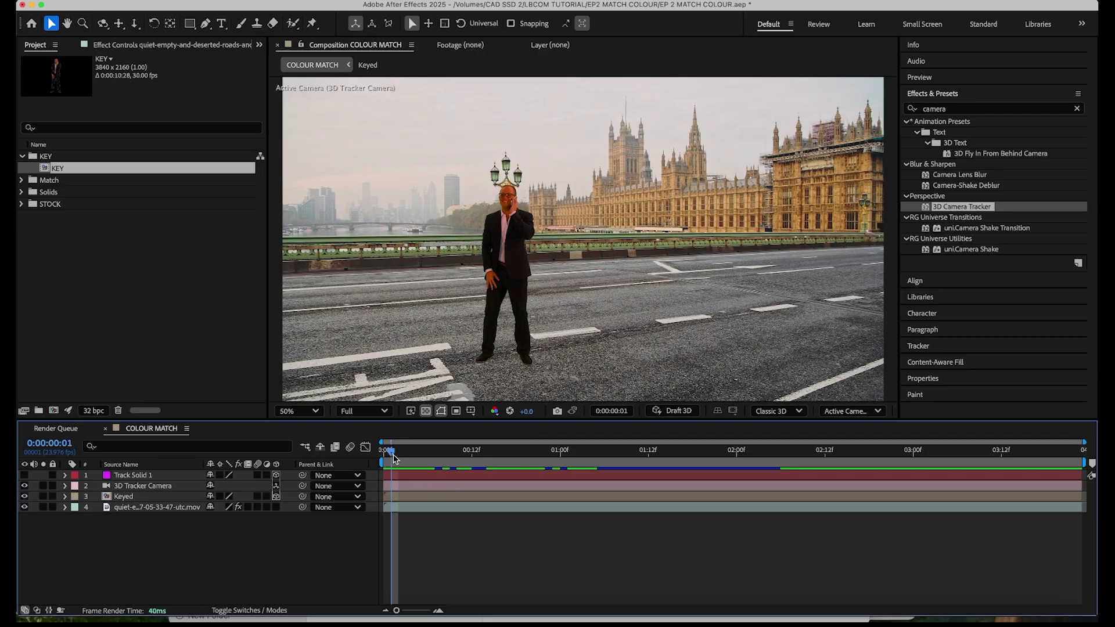
mouse_move(393, 453)
mouse_down()
mouse_move(479, 467)
mouse_move(388, 465)
mouse_move(499, 468)
mouse_move(384, 464)
mouse_up()
Duplicate the Keyed layer, rename the copy 'Shadow' and move it below Keyed.
click(154, 497)
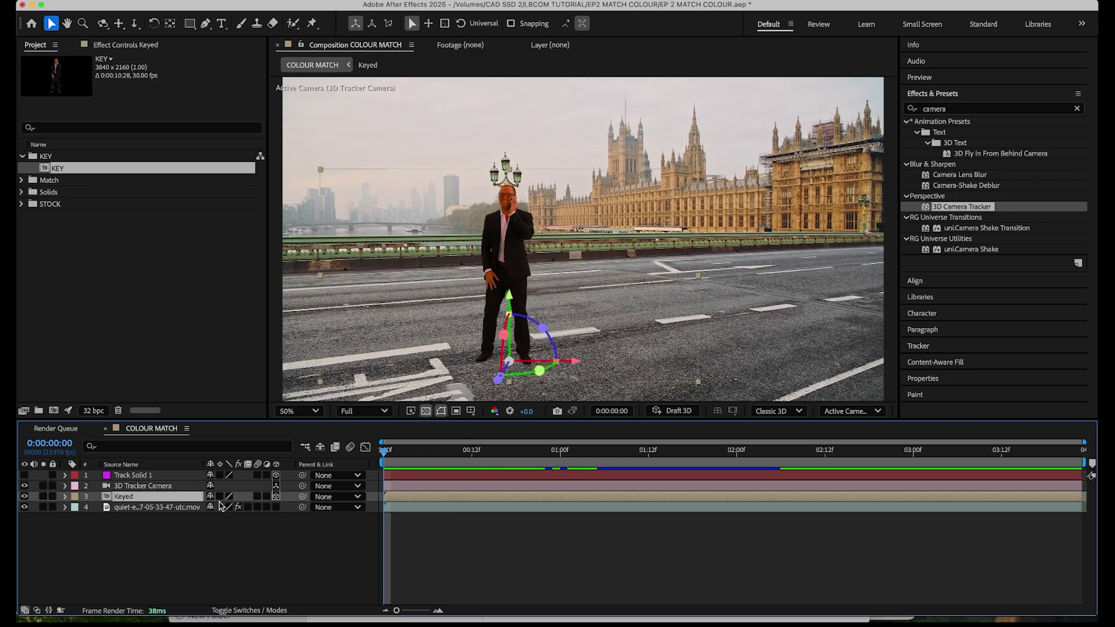
key(super+d)
key(Return)
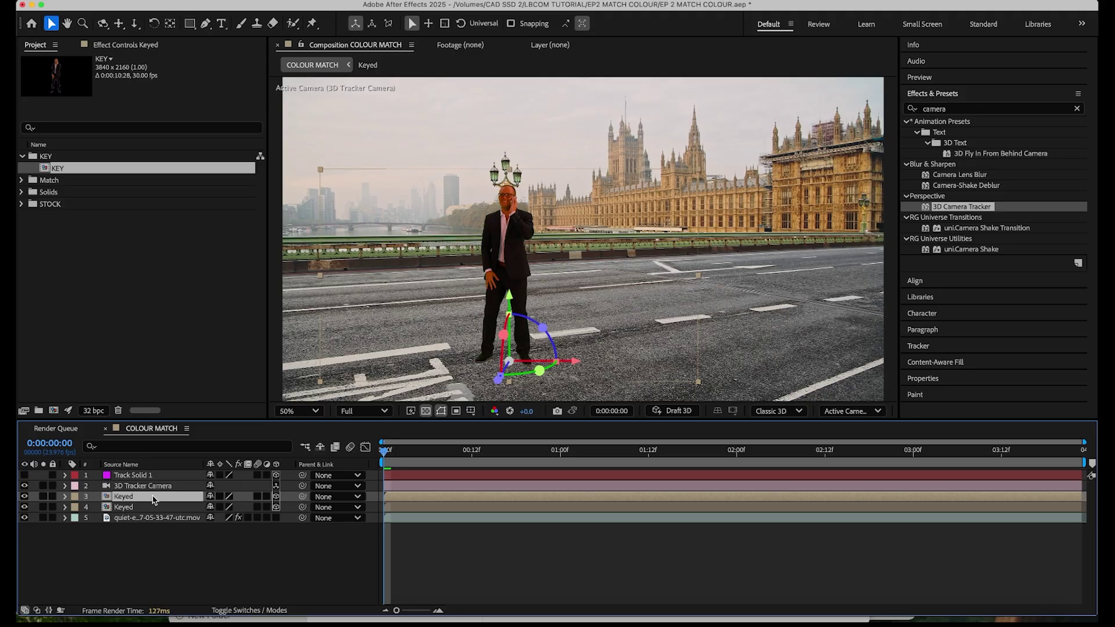
text(Shadow)
key(Return)
drag(135, 497, 135, 508)
Set the Shadow layer's Orientation to 284°, 0°, 14° so it lies on the road.
key(r)
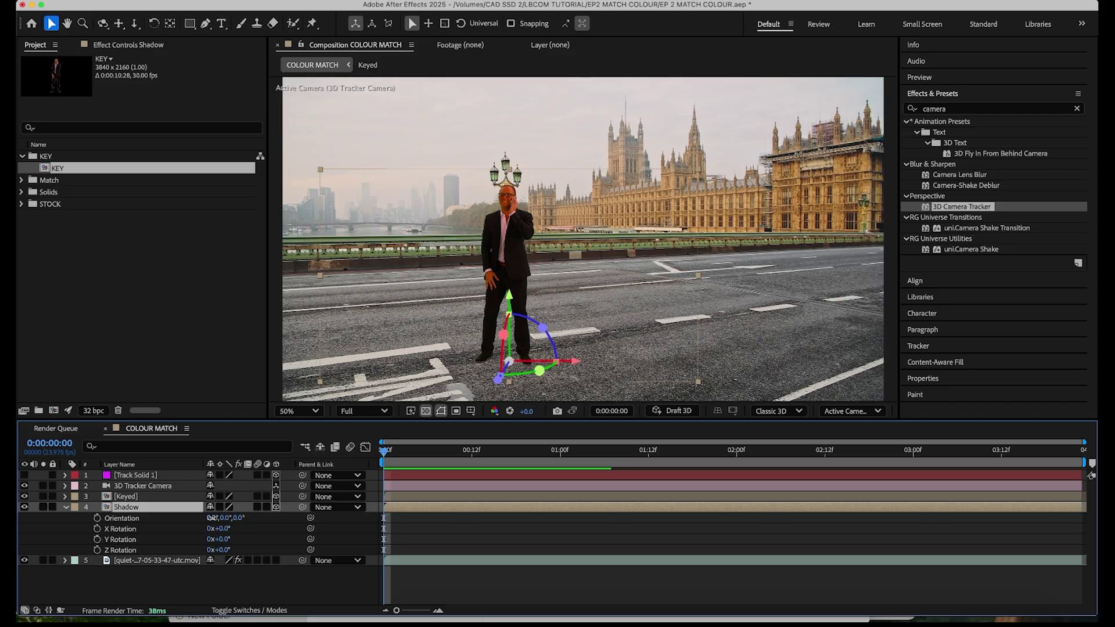
drag(211, 518, 187, 540)
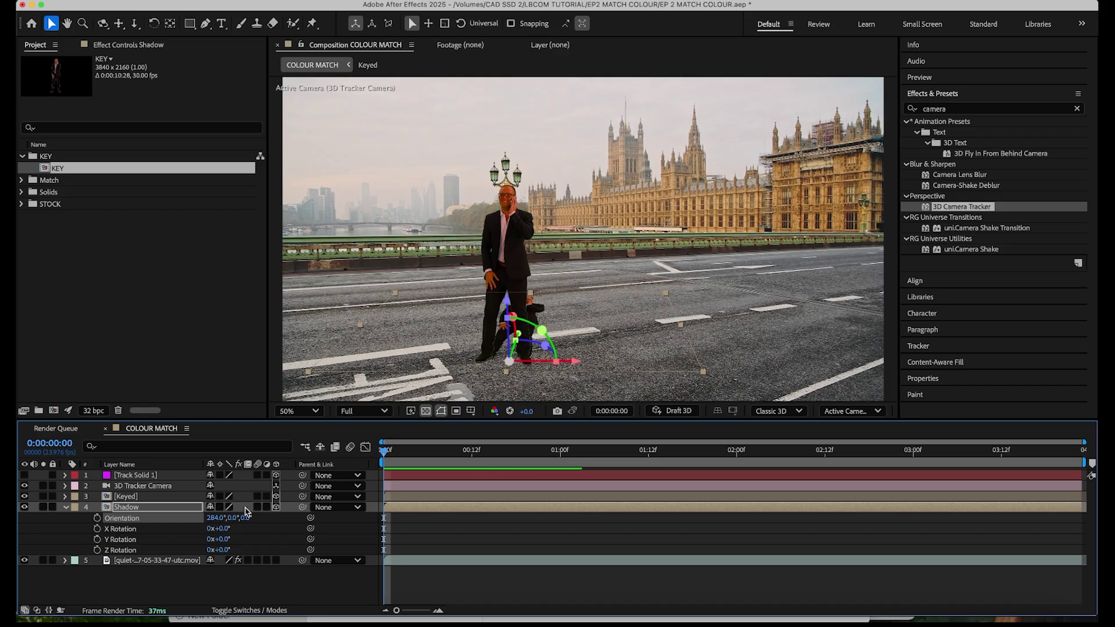
drag(242, 518, 254, 517)
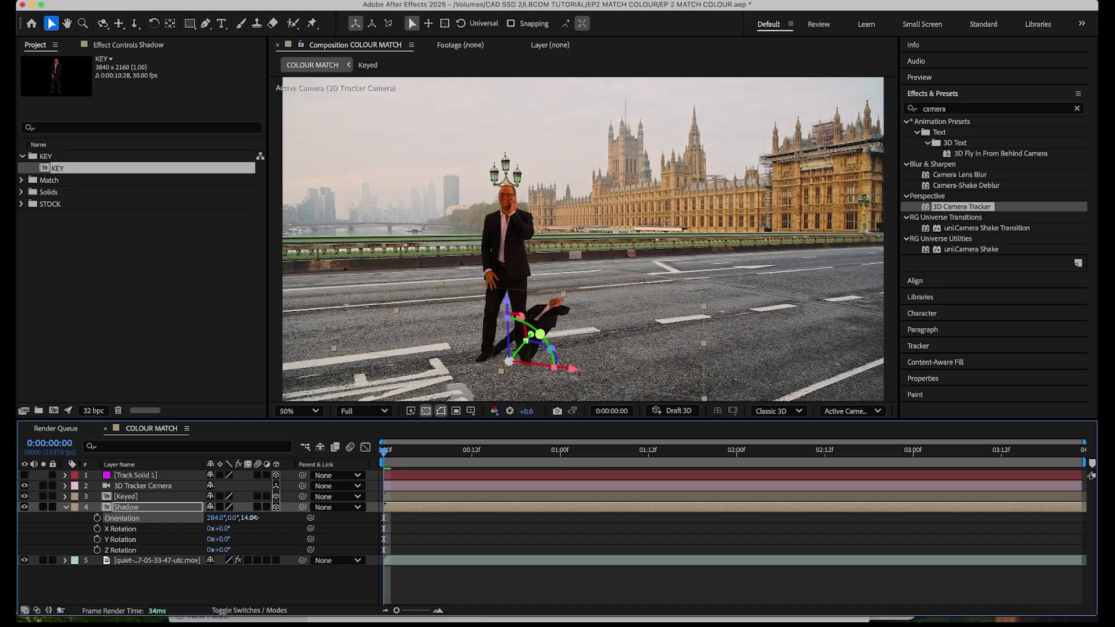
Add Levels to the Shadow layer and drop Output White to 0.0745 to blacken it.
key(F3)
click(255, 0)
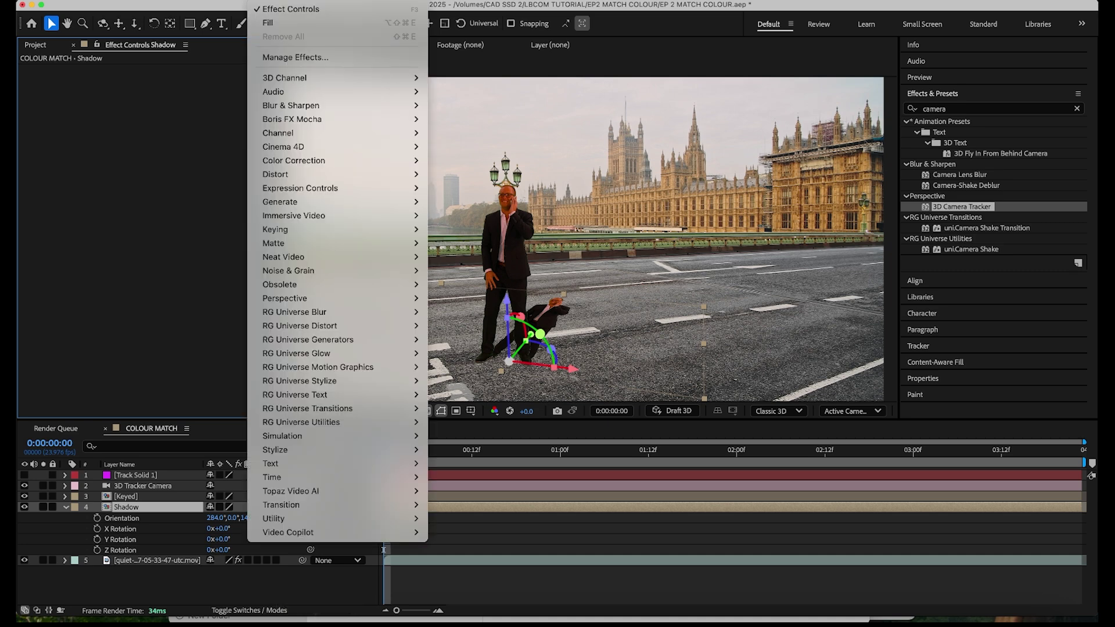
mouse_move(313, 160)
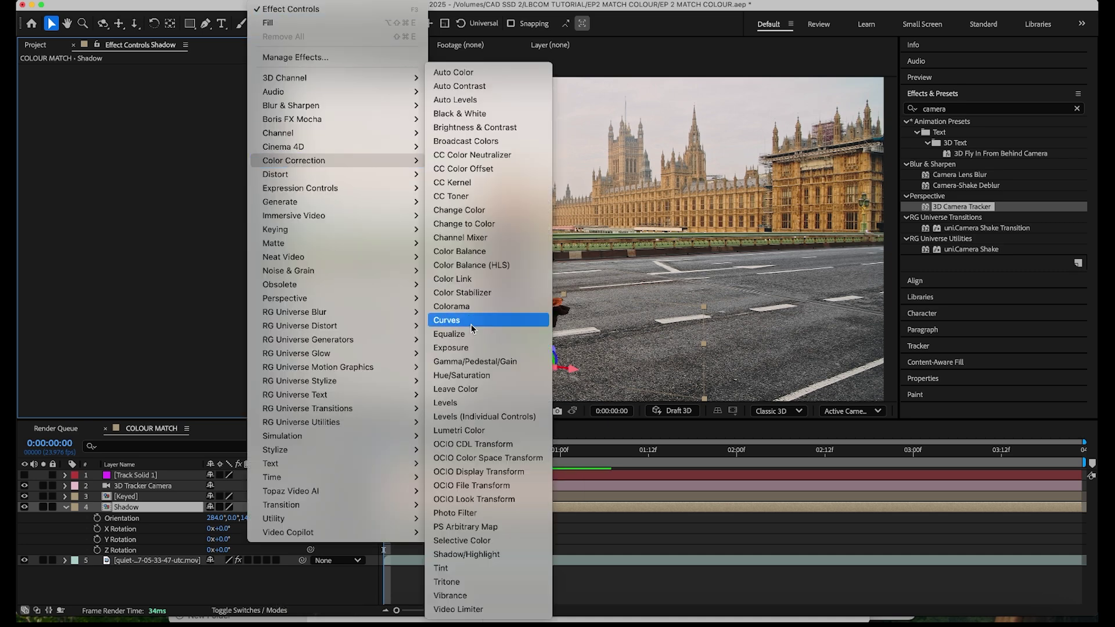
click(466, 403)
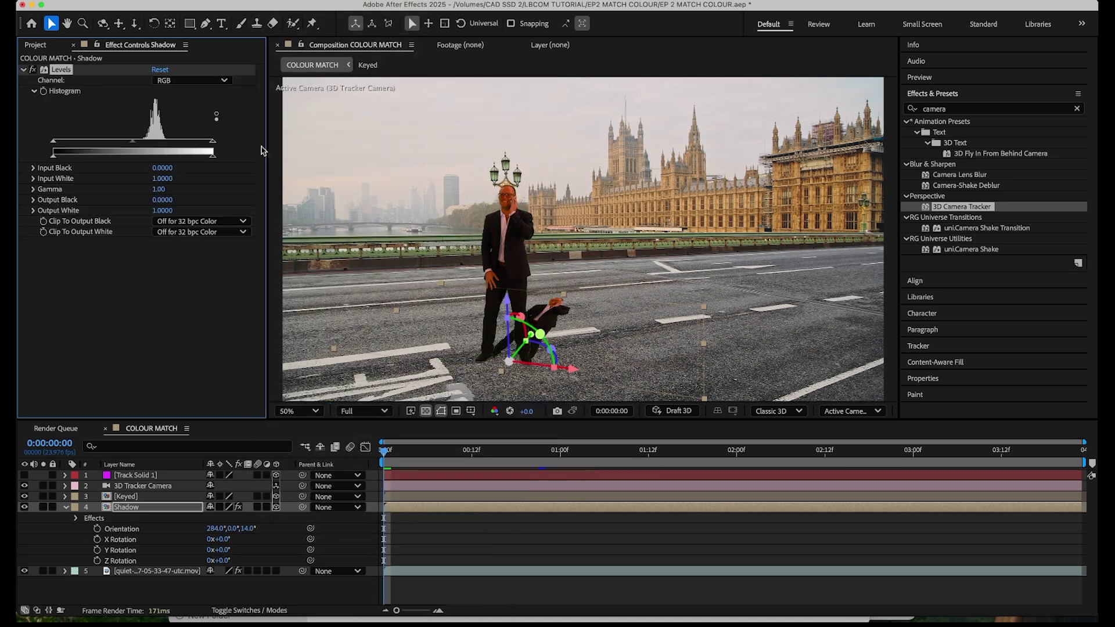
drag(212, 155, 65, 165)
Add Fast Box Blur with radius 39 to the Shadow layer and lower its opacity.
click(259, 1)
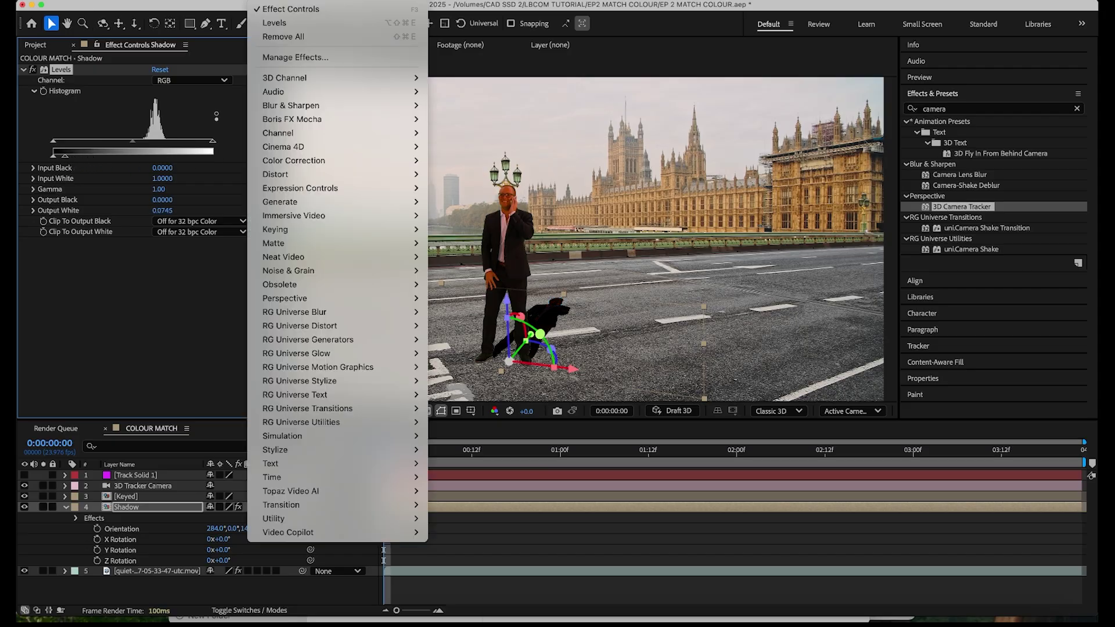
mouse_move(299, 106)
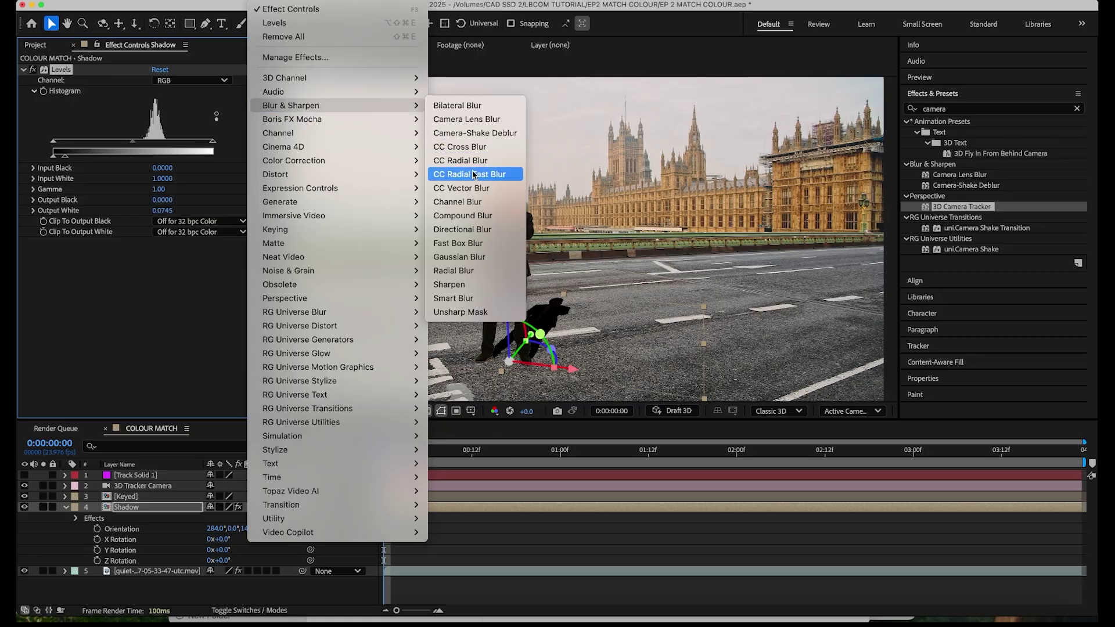
click(458, 243)
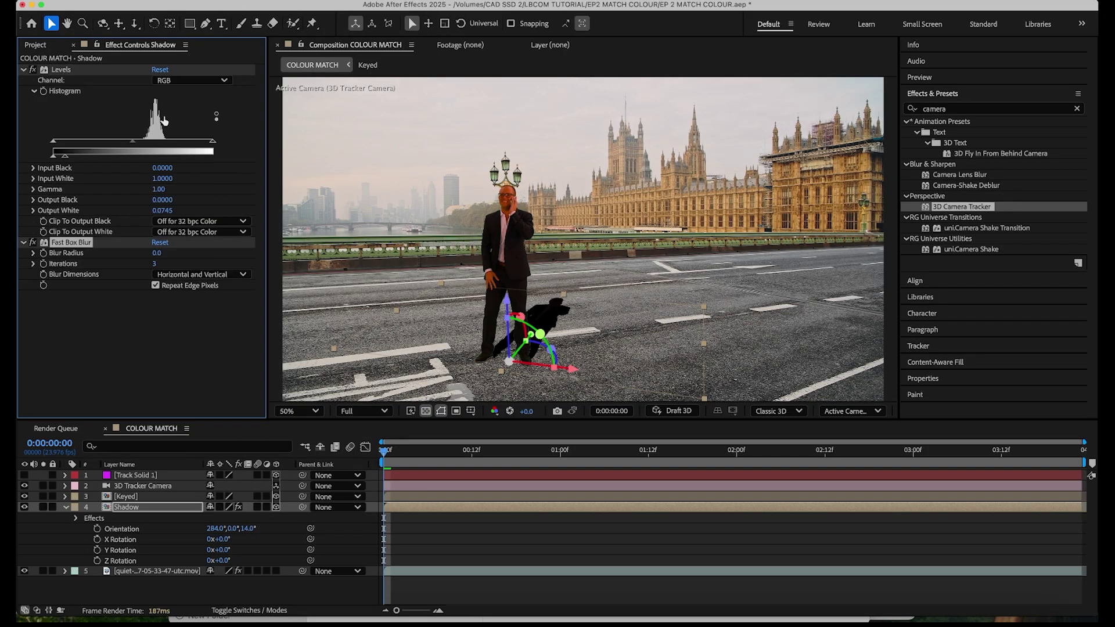
drag(156, 253, 180, 256)
key(t)
mouse_move(205, 517)
mouse_down()
mouse_move(189, 517)
mouse_move(226, 517)
mouse_move(216, 518)
mouse_up()
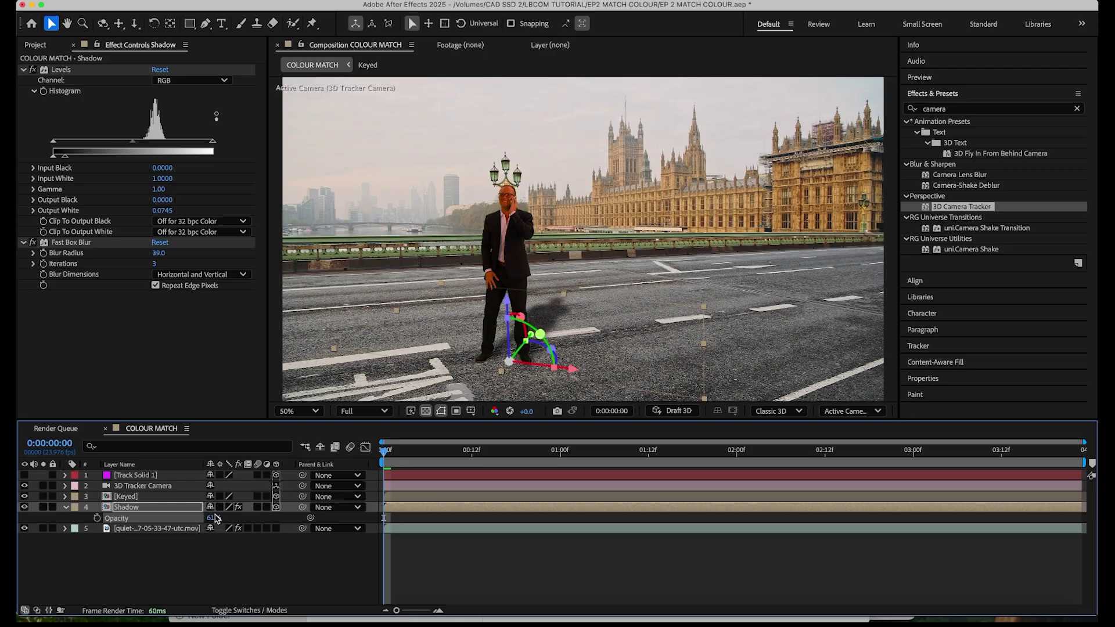
Add Linear Wipe to Shadow with a 200° angle, about 52% completion and heavy feather.
click(264, 1)
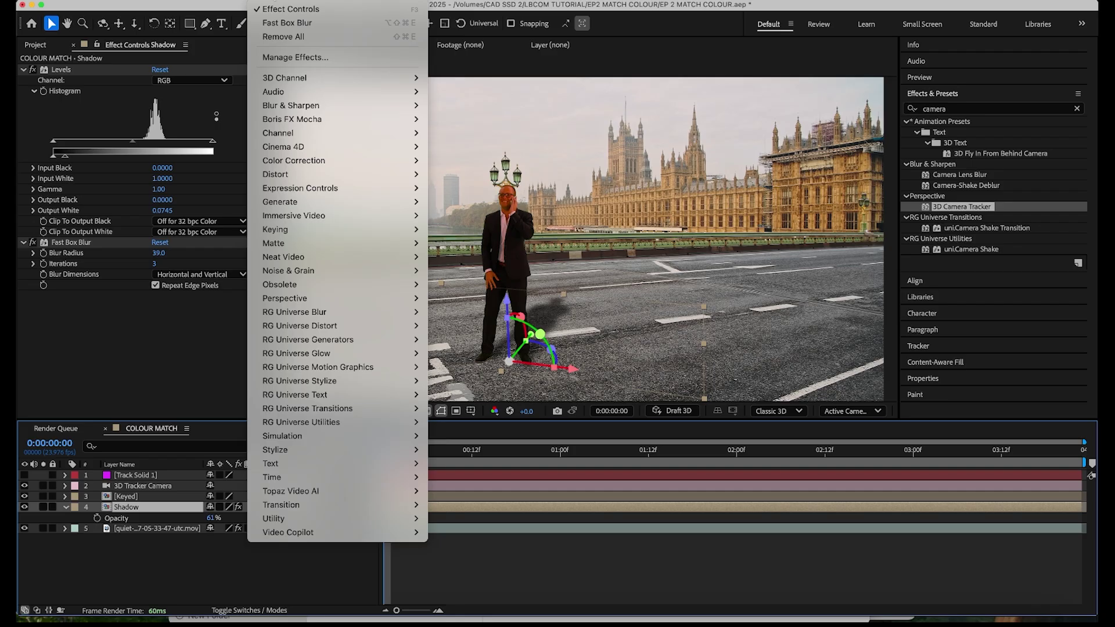
mouse_move(298, 504)
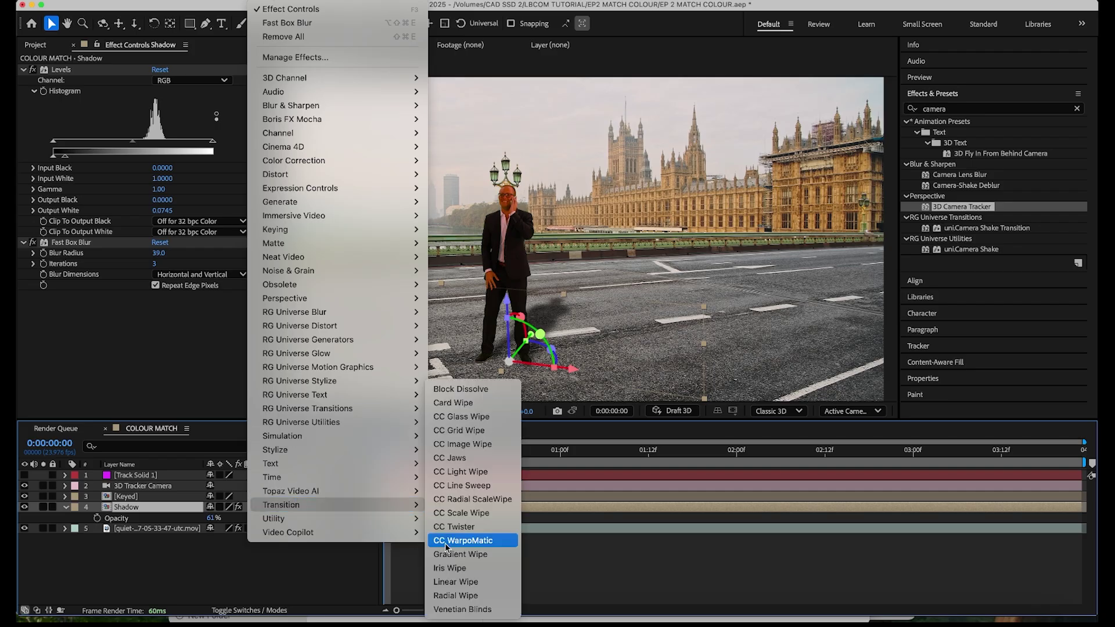
click(455, 581)
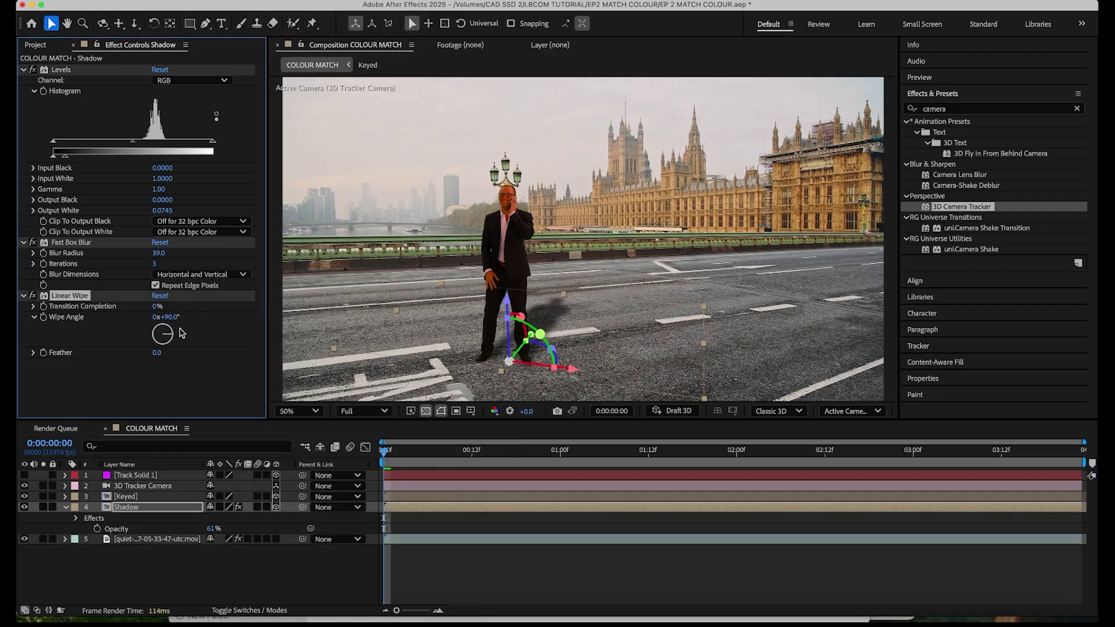
drag(174, 321, 171, 306)
drag(268, 326, 255, 323)
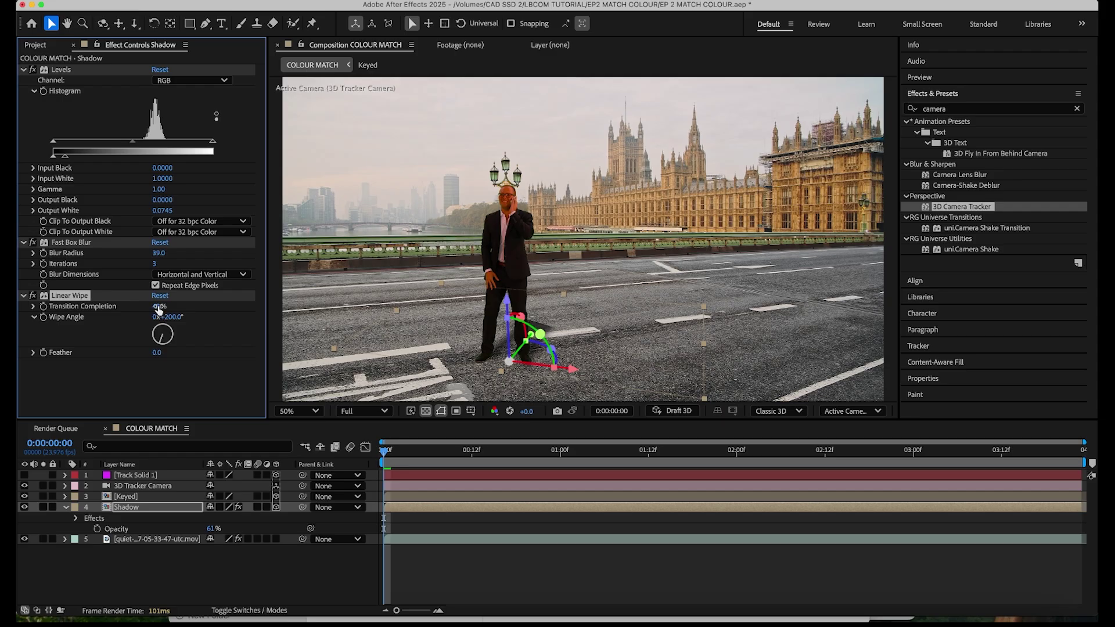
drag(159, 306, 159, 306)
drag(157, 352, 329, 306)
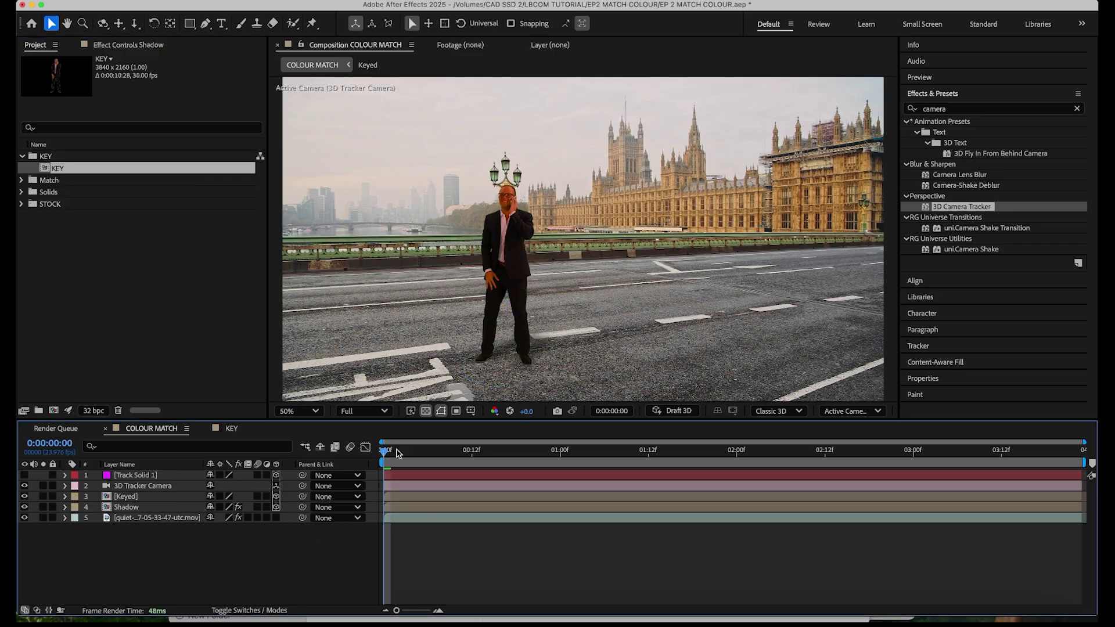
mouse_move(398, 453)
mouse_down()
mouse_move(412, 454)
mouse_move(384, 454)
mouse_up()
Dock the Info panel and sample the road background's RGB values on the first frame.
click(139, 498)
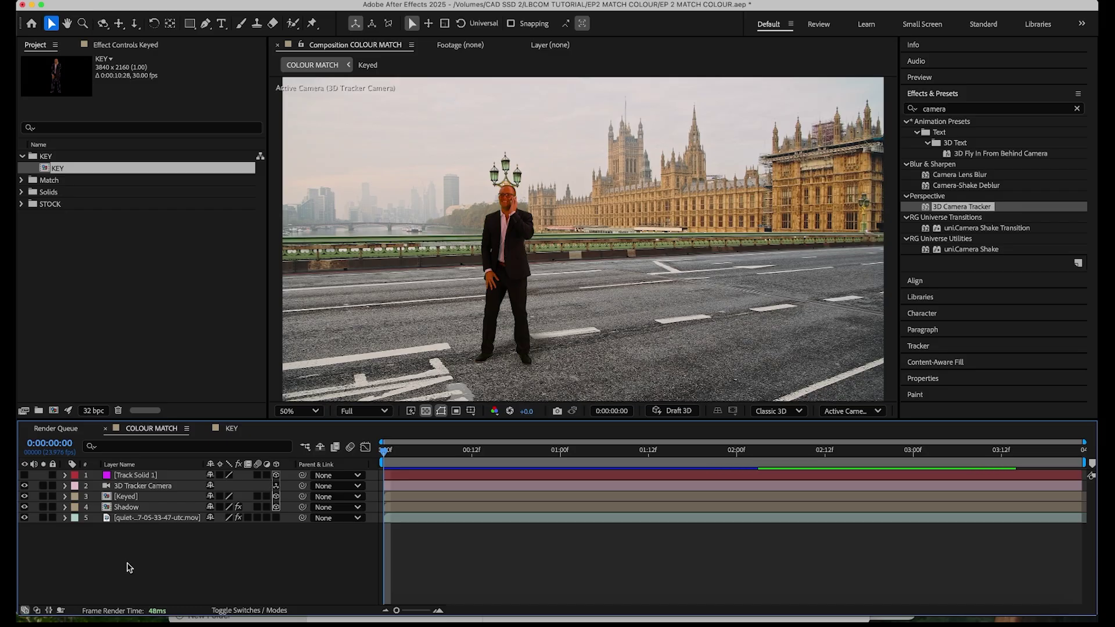
click(916, 46)
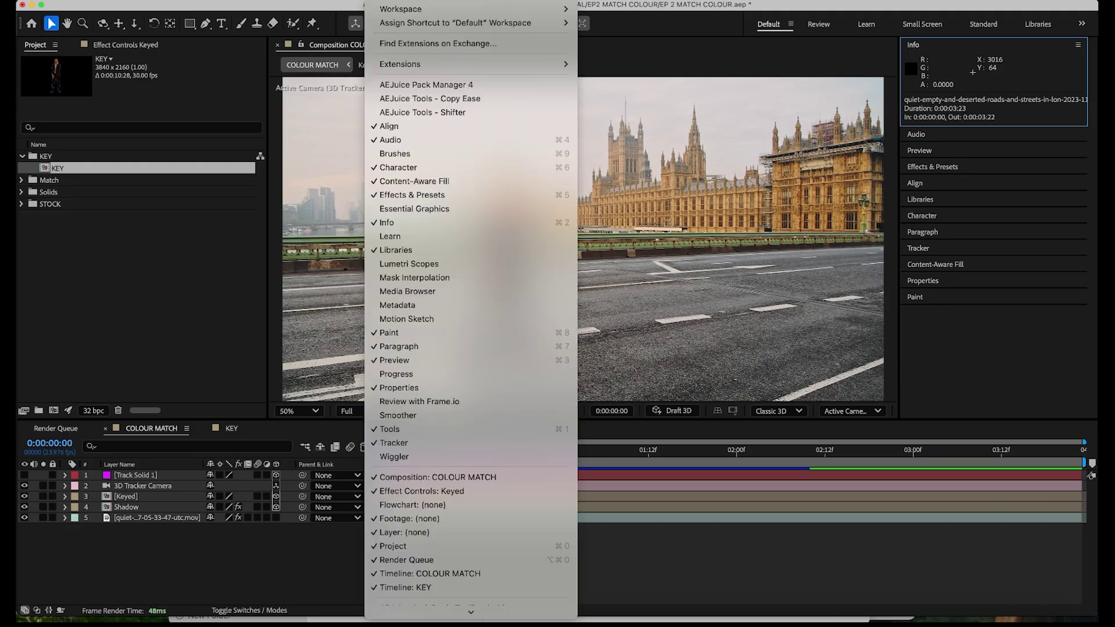
click(439, 228)
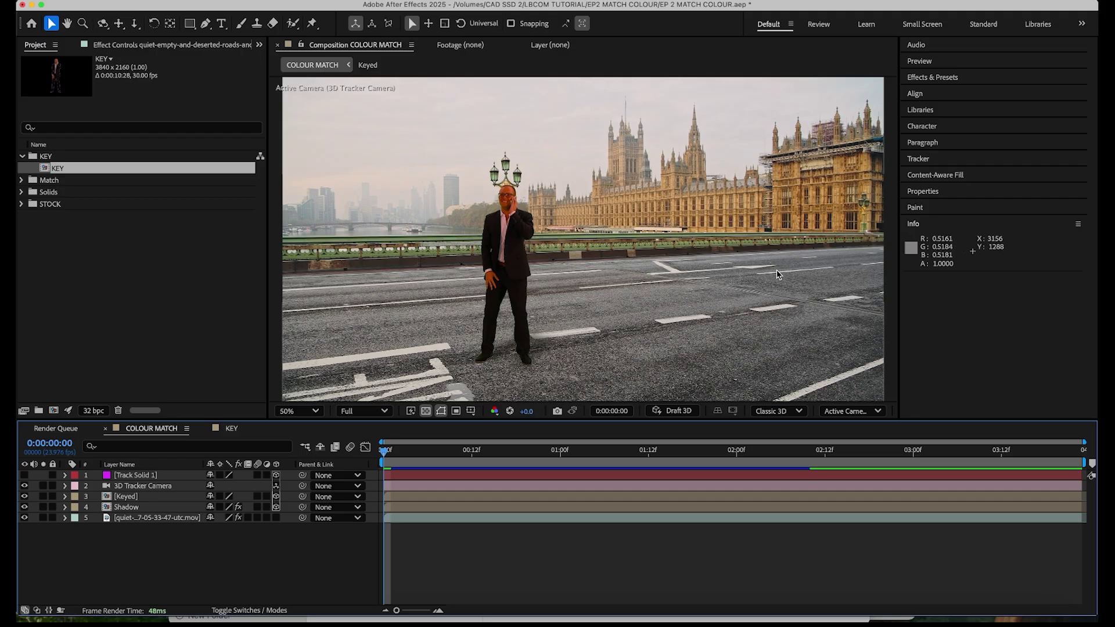
click(764, 310)
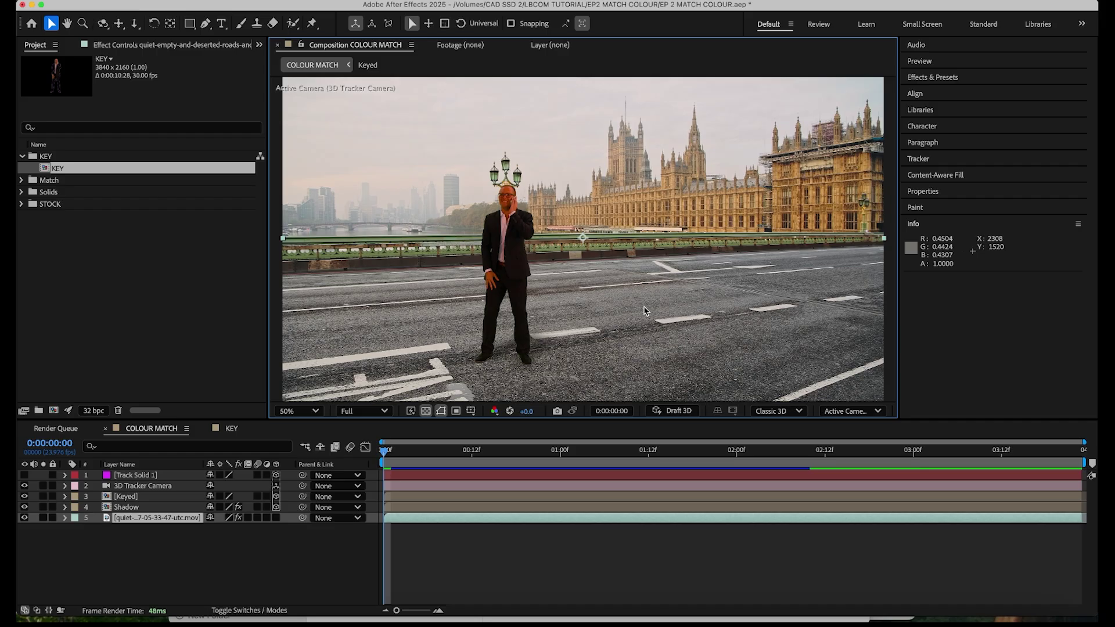
Apply Levels to the Keyed man layer and open the Show Channel choices below the viewer.
click(149, 497)
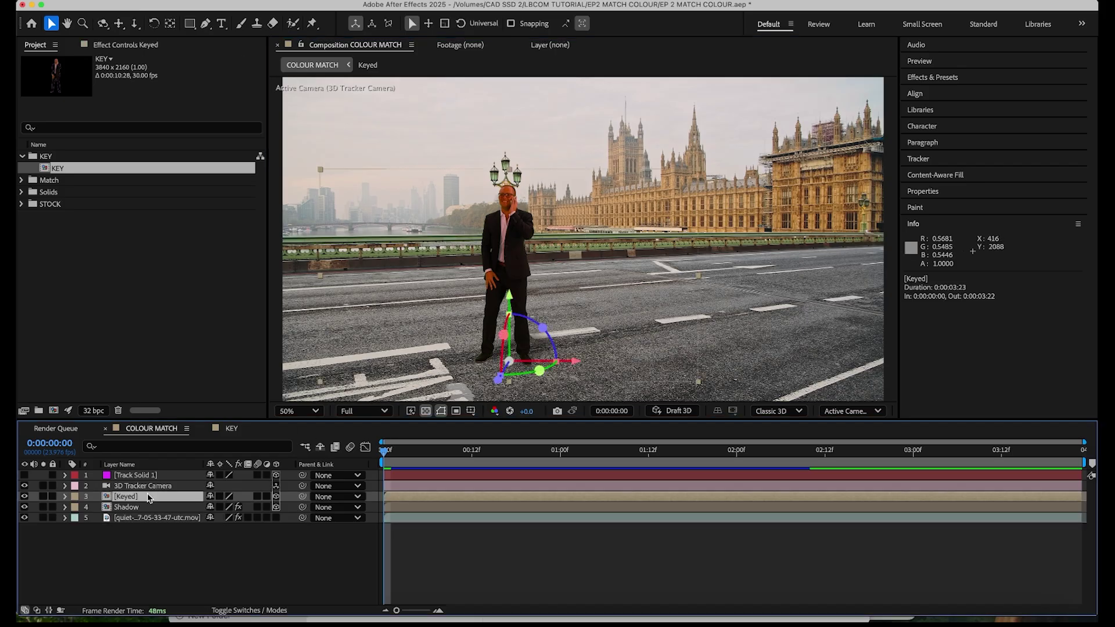
click(277, 5)
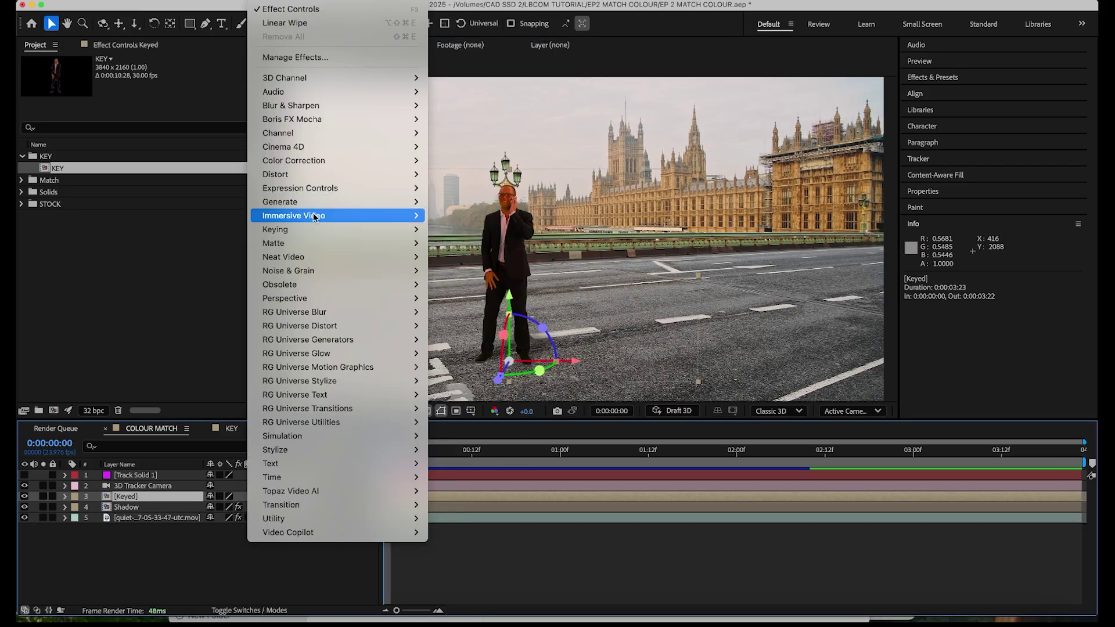
mouse_move(311, 161)
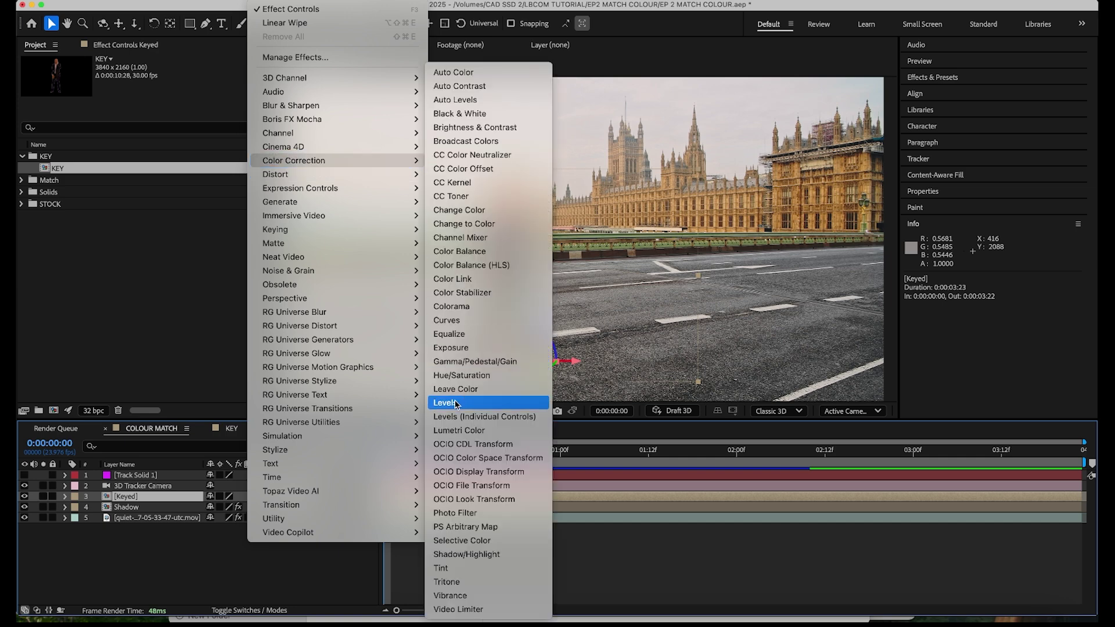
click(480, 405)
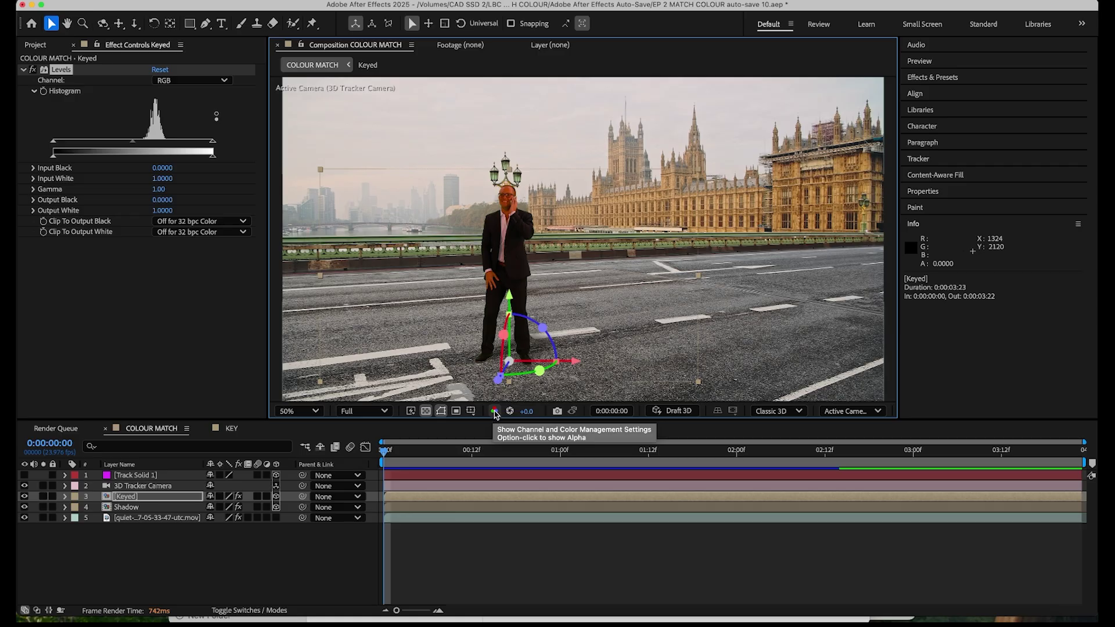
click(494, 412)
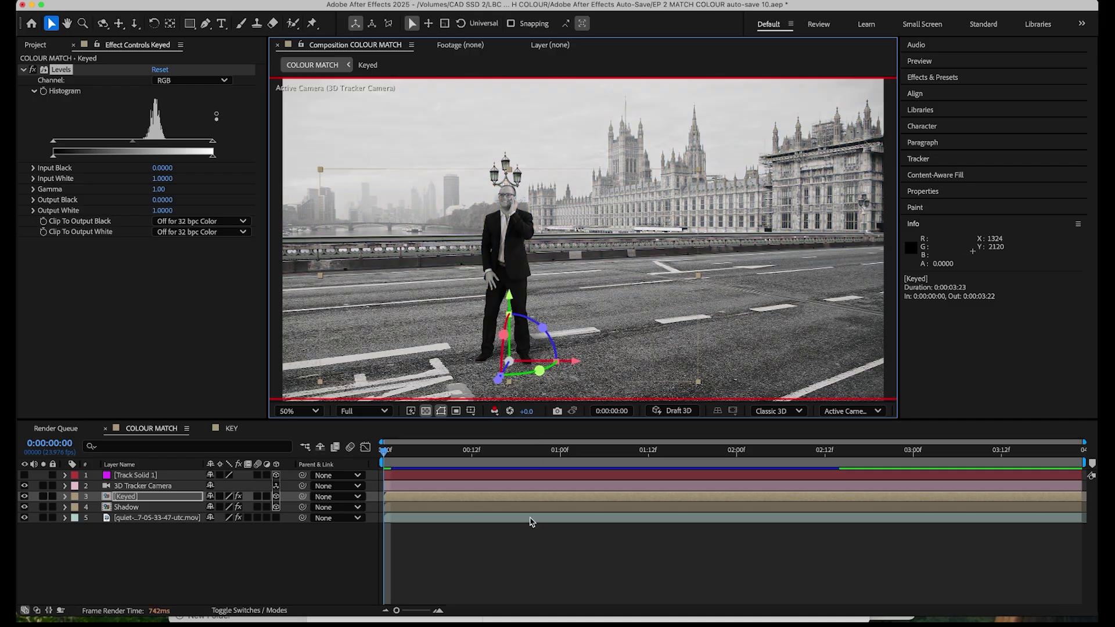
key(alt+1)
key(alt+2)
key(alt+3)
key(alt+3)
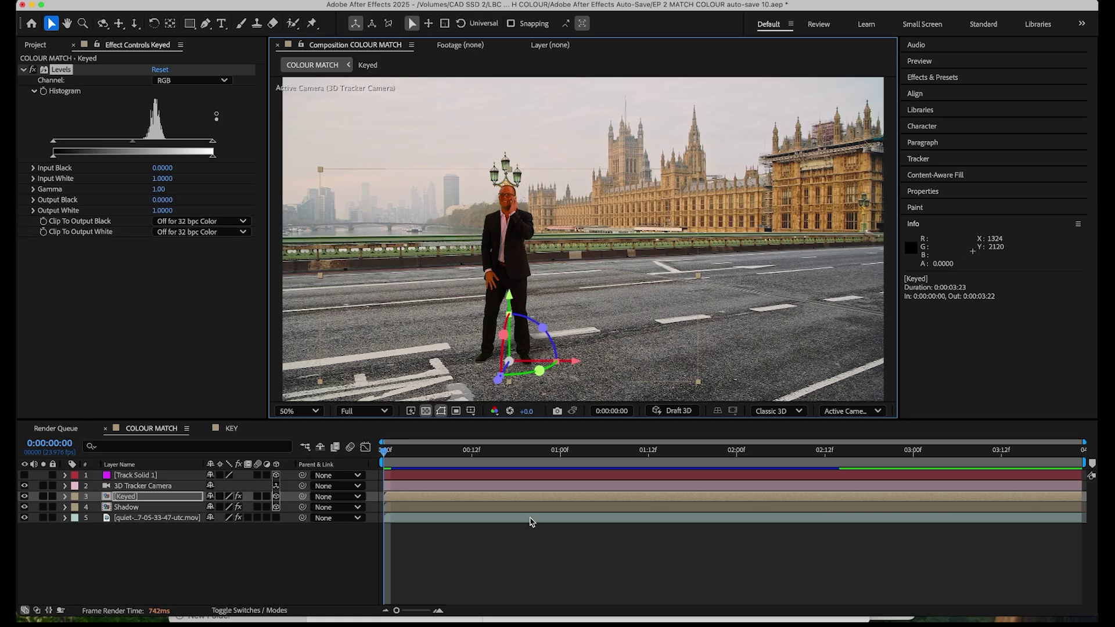
key(alt+1)
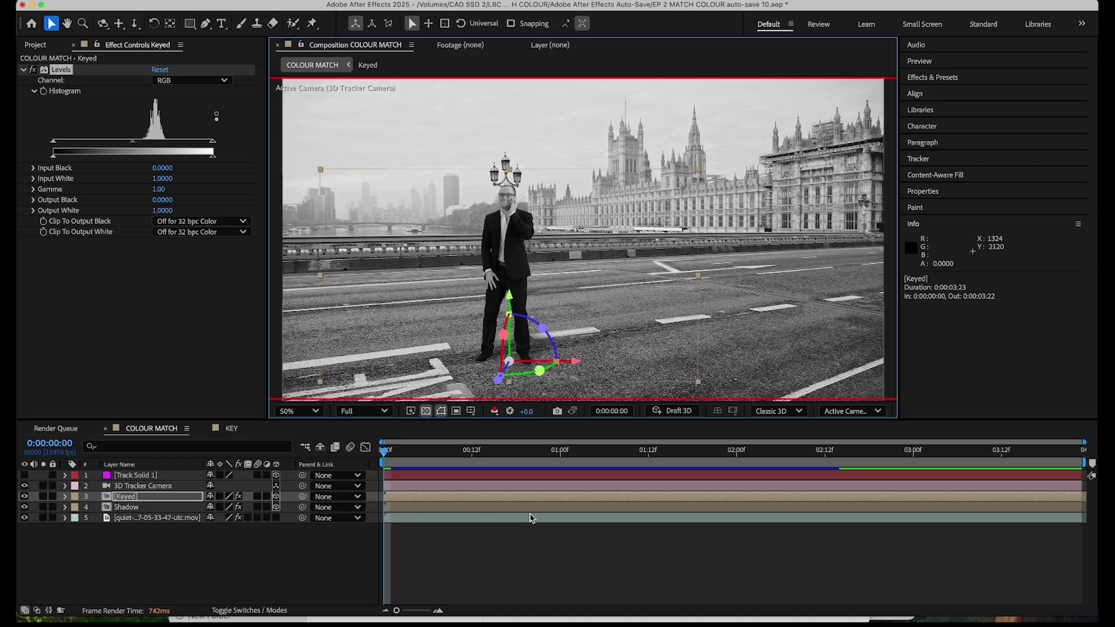
Set the Keyed layer's Levels Channel to Red and view the composite at 100%.
click(170, 82)
click(180, 108)
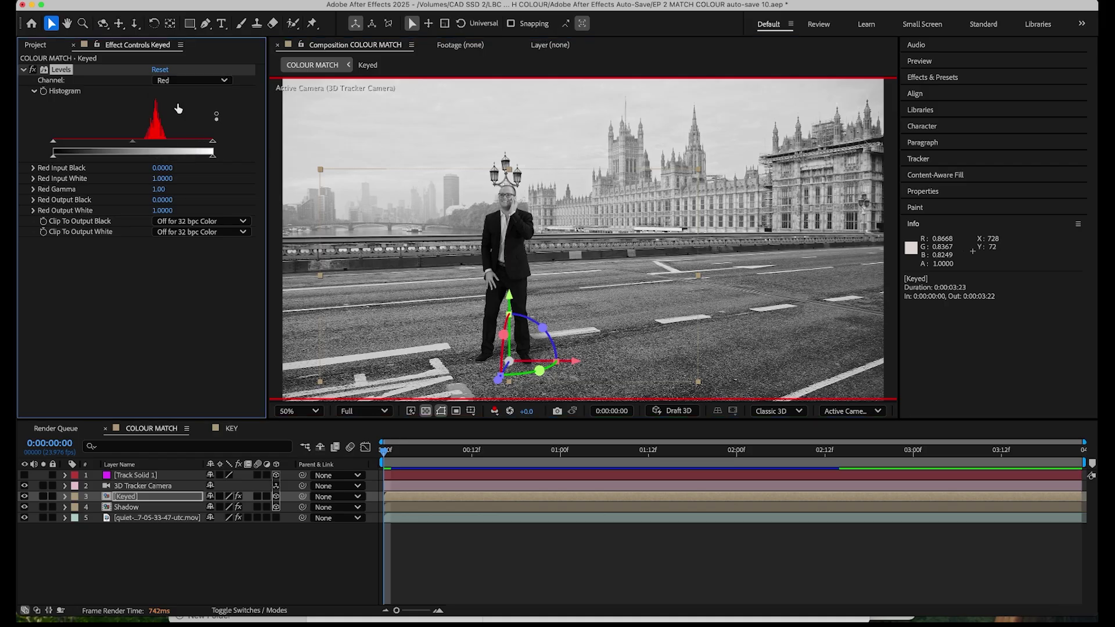
key(period)
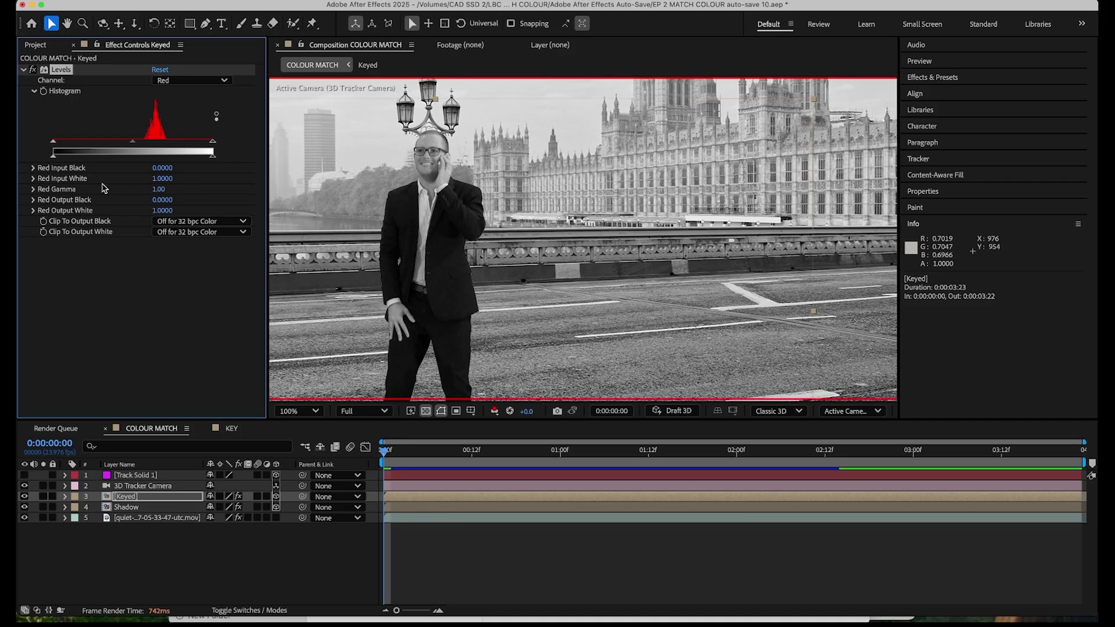
Set the Keyed Levels red Output Black to 0.0902 and red Output White to 0.9608.
mouse_move(53, 156)
mouse_down()
mouse_move(78, 155)
mouse_move(65, 155)
mouse_up()
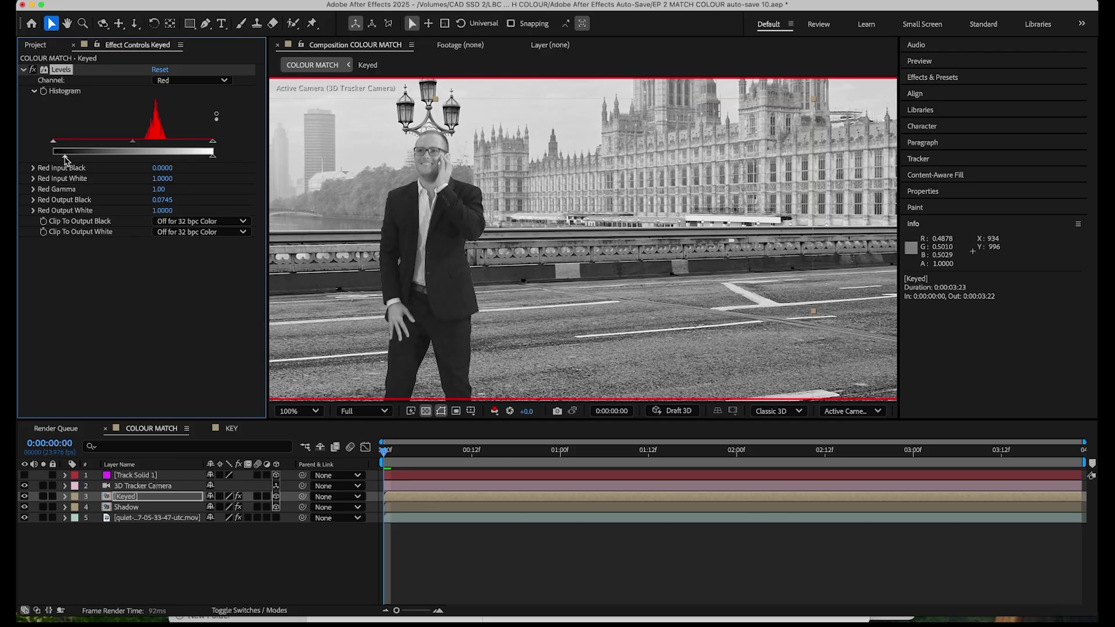
drag(69, 158, 68, 158)
drag(213, 155, 214, 155)
mouse_move(213, 141)
mouse_down()
mouse_move(166, 145)
mouse_move(213, 142)
mouse_move(208, 160)
mouse_up()
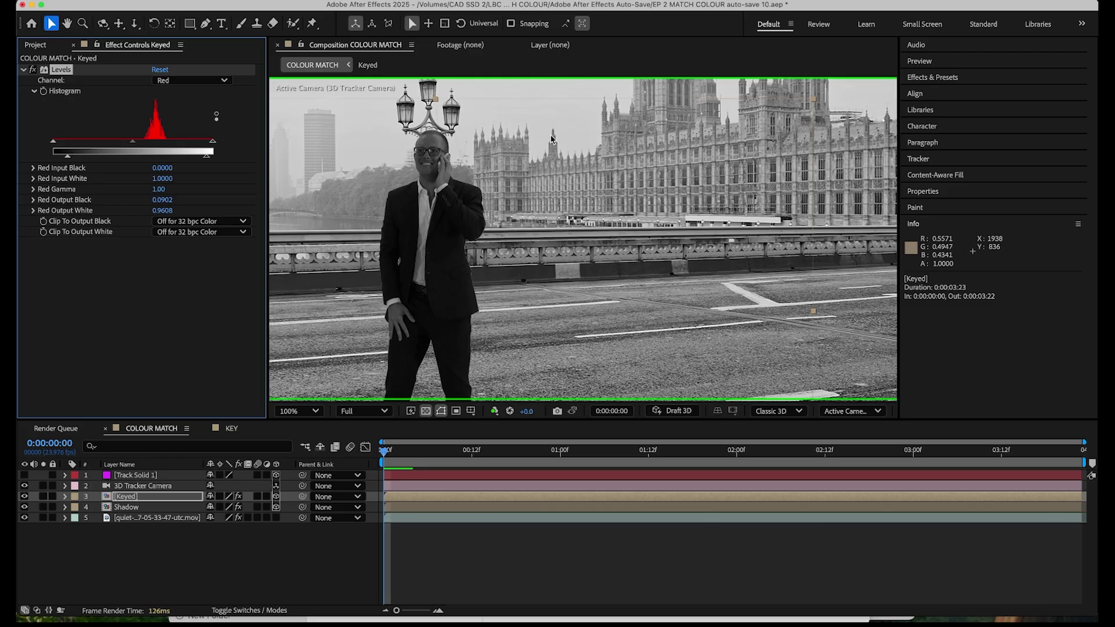
Switch Levels to Green and set Output Black 0.1373 and Input White 0.9255.
click(190, 82)
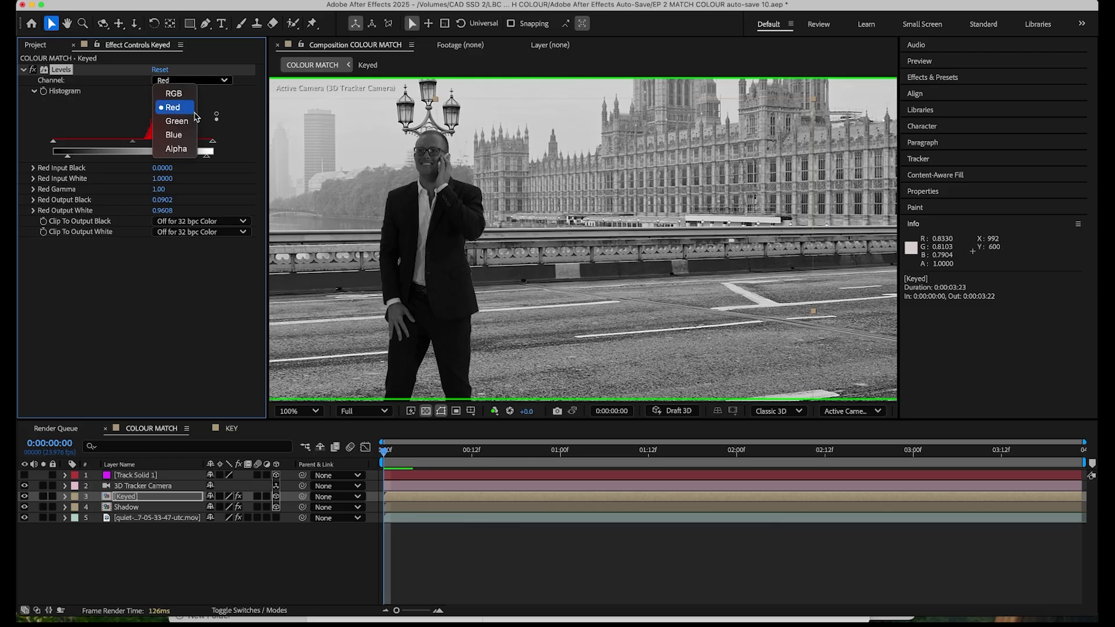
click(176, 121)
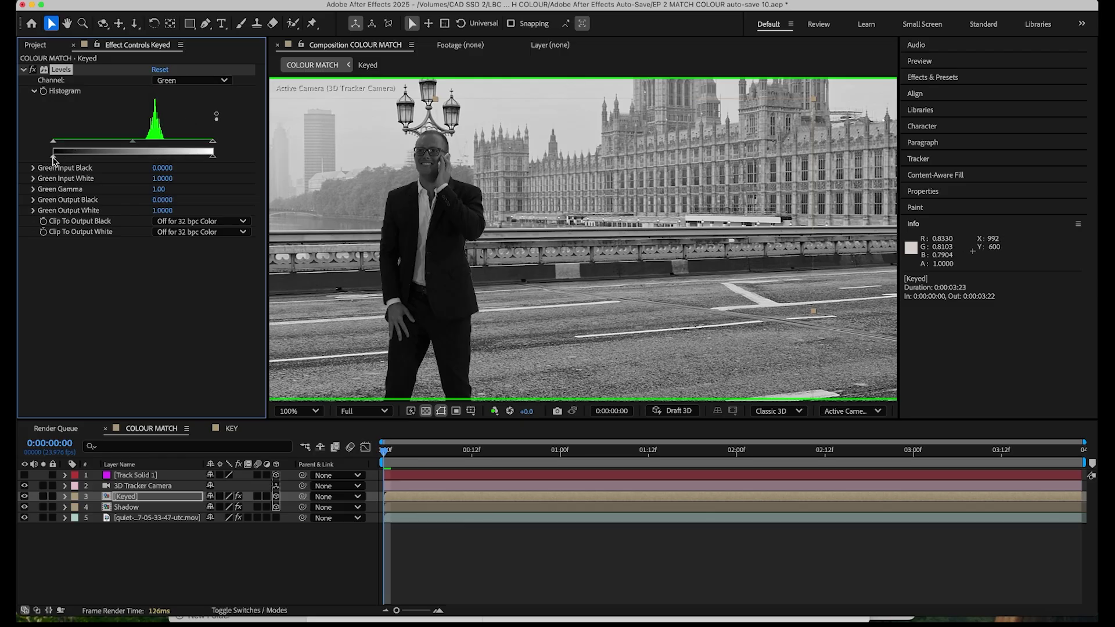
drag(53, 157, 75, 159)
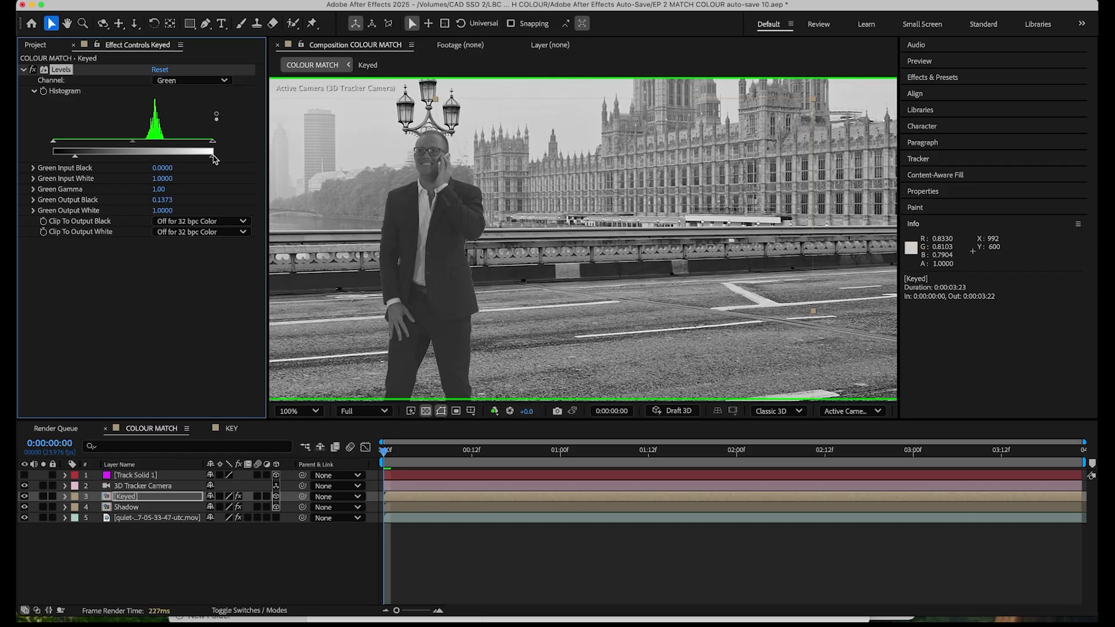
drag(213, 144, 202, 143)
click(421, 191)
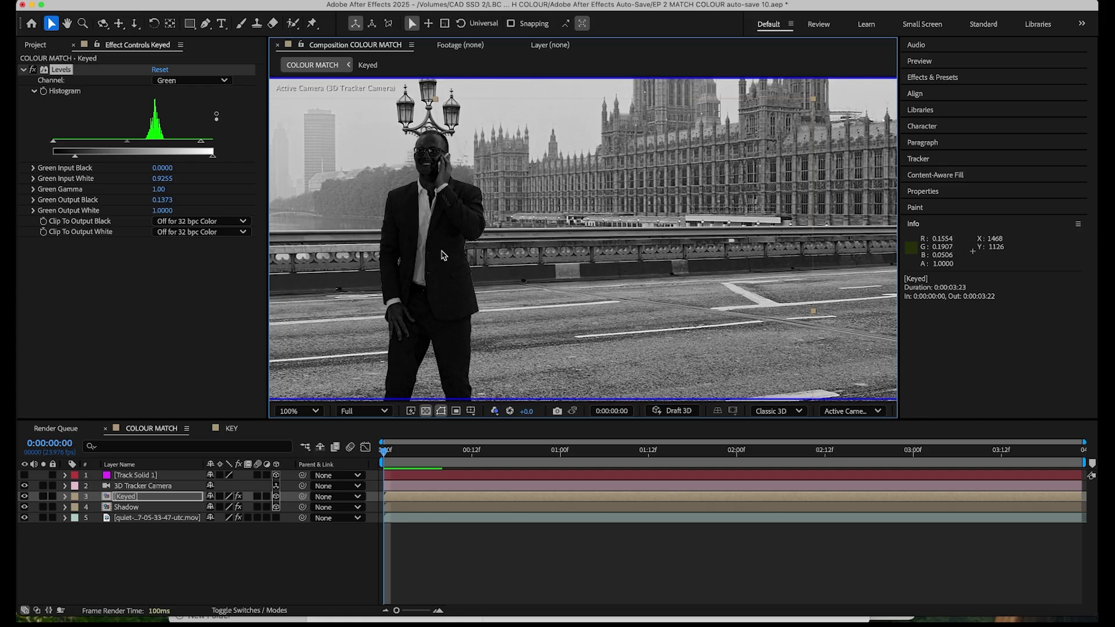
Switch Levels to Blue, set Output Black 0.1373 and Input White 0.8902, then toggle the channel view.
click(177, 82)
click(174, 132)
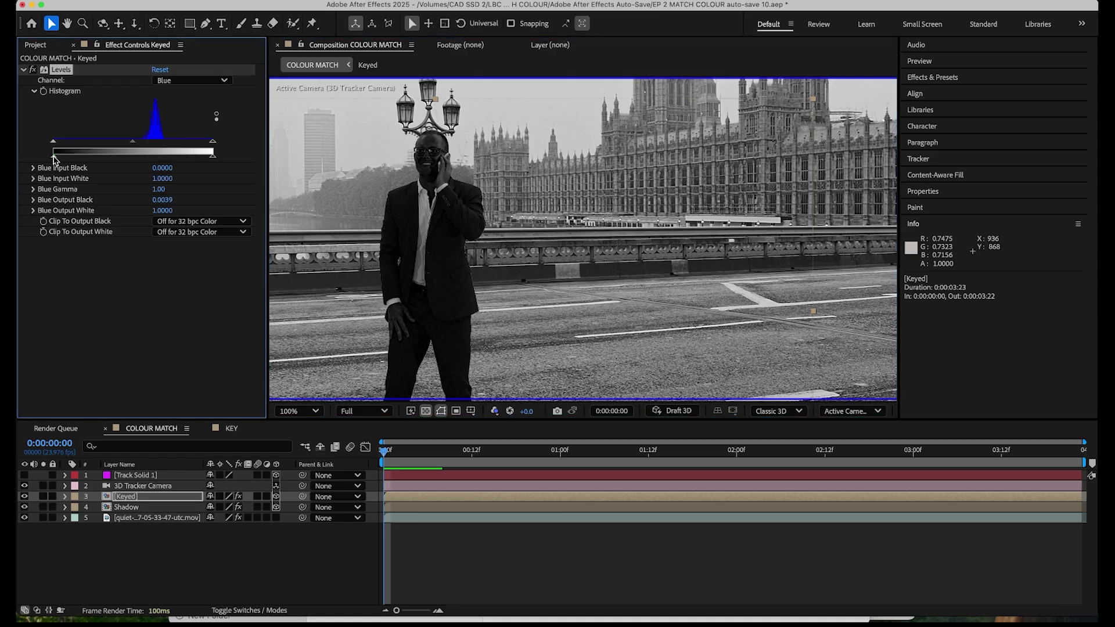
drag(54, 157, 76, 156)
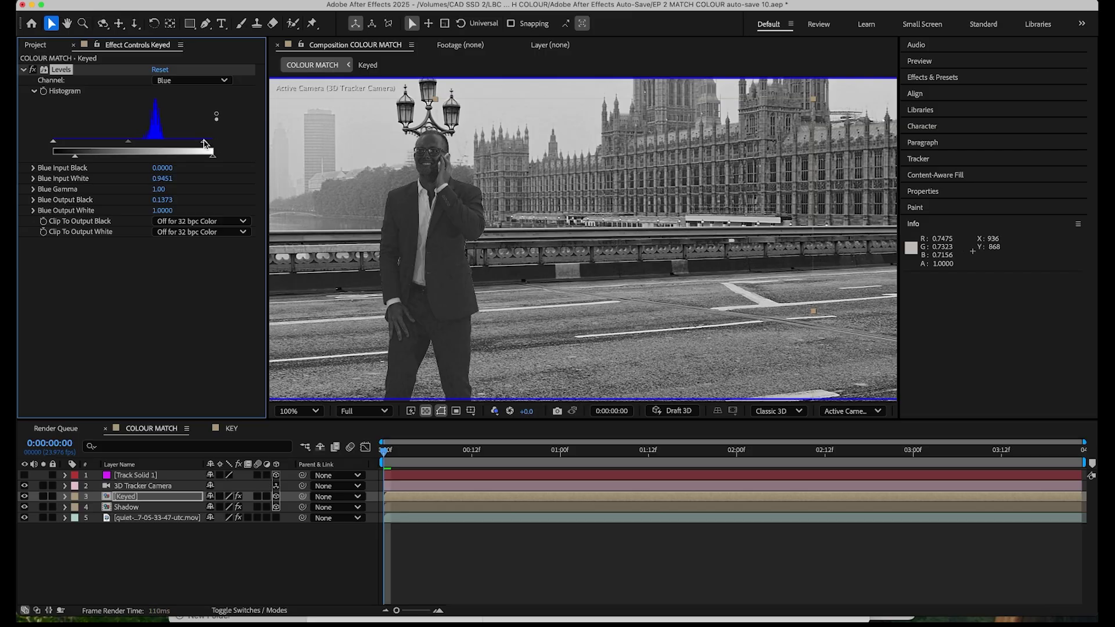
drag(215, 141, 195, 141)
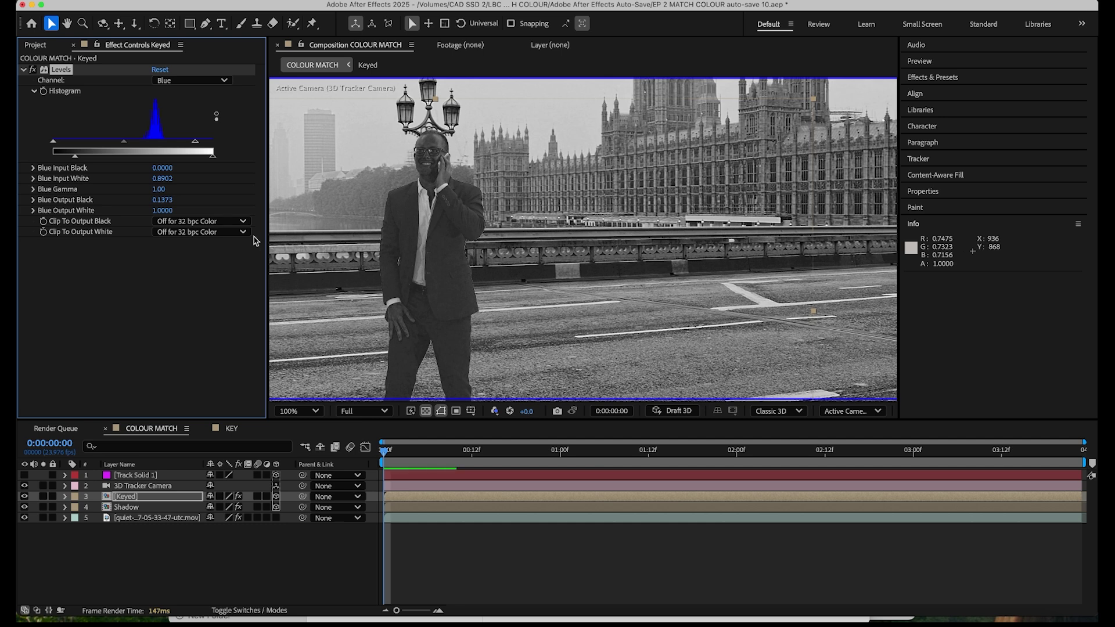
key(alt+3)
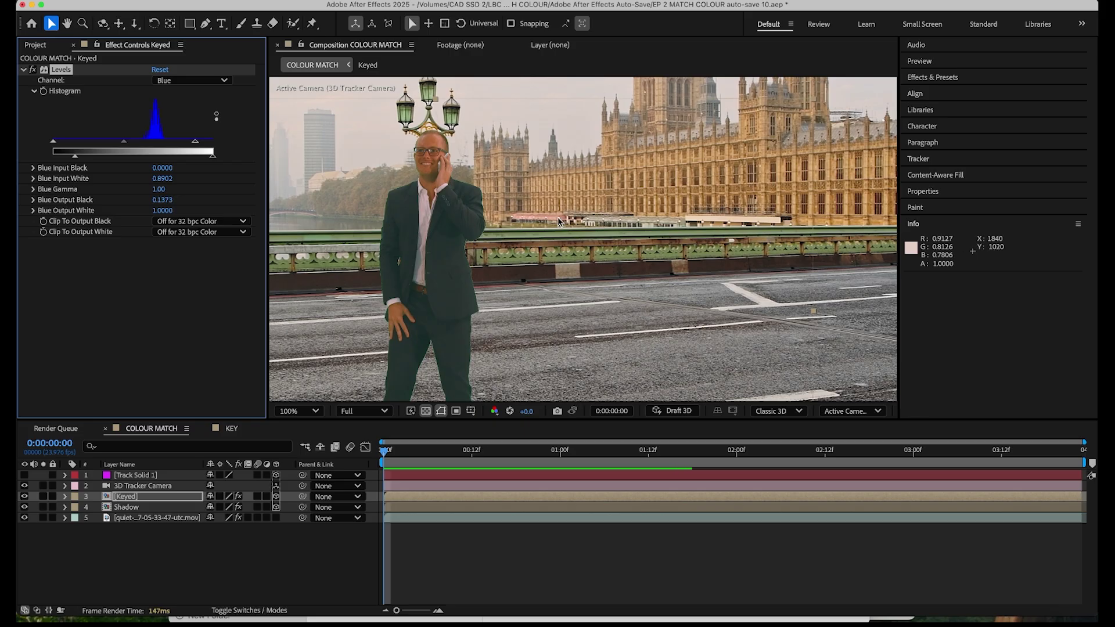
Raise the red channel's Input Black to 0.0510 while viewing red in greyscale.
key(alt+1)
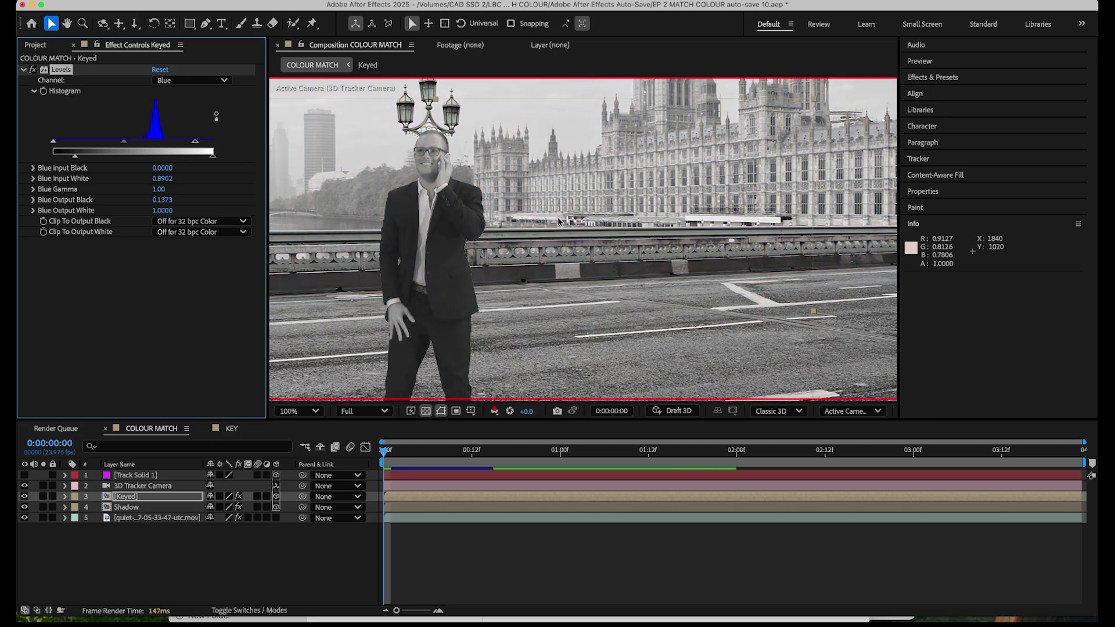
click(164, 81)
click(170, 112)
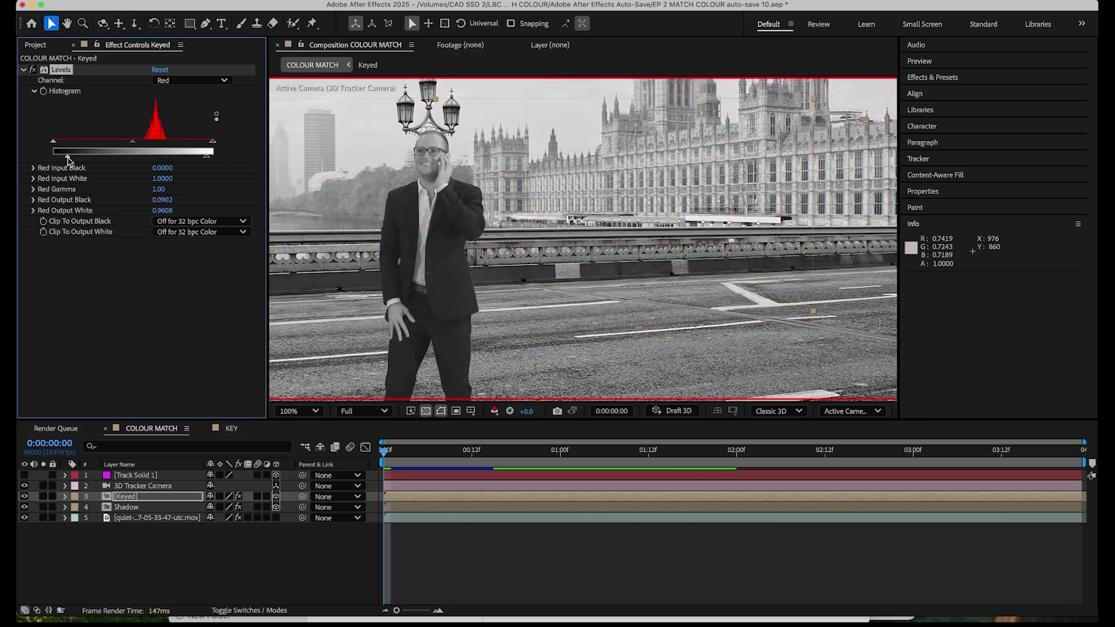
drag(53, 144, 63, 146)
key(alt+1)
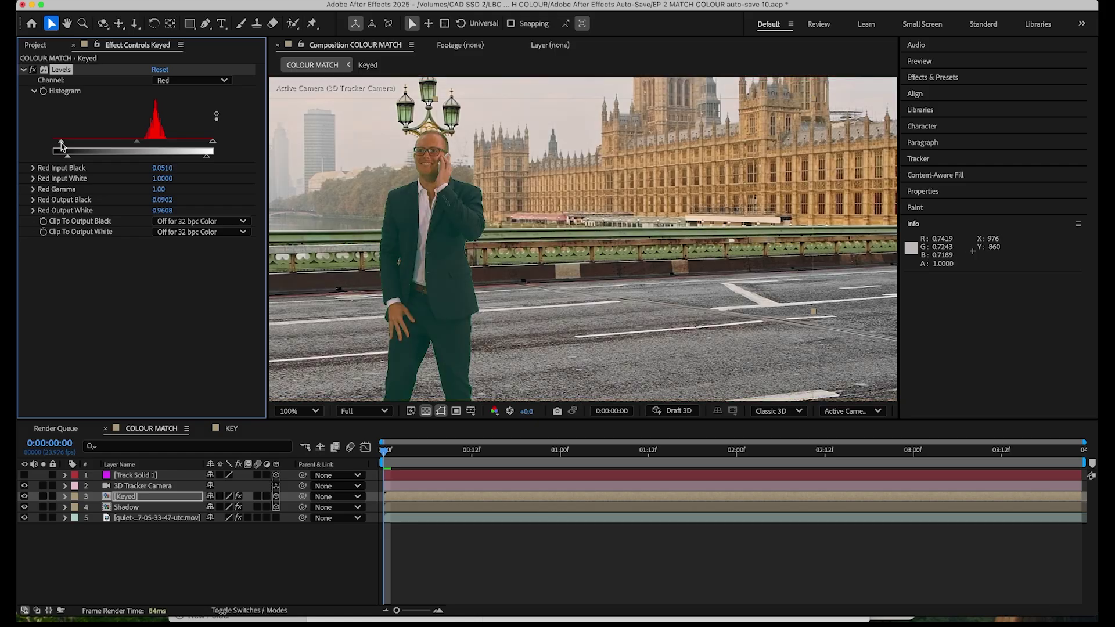
Raise the green channel's Input Black to 0.0667 while viewing green in greyscale.
key(alt+2)
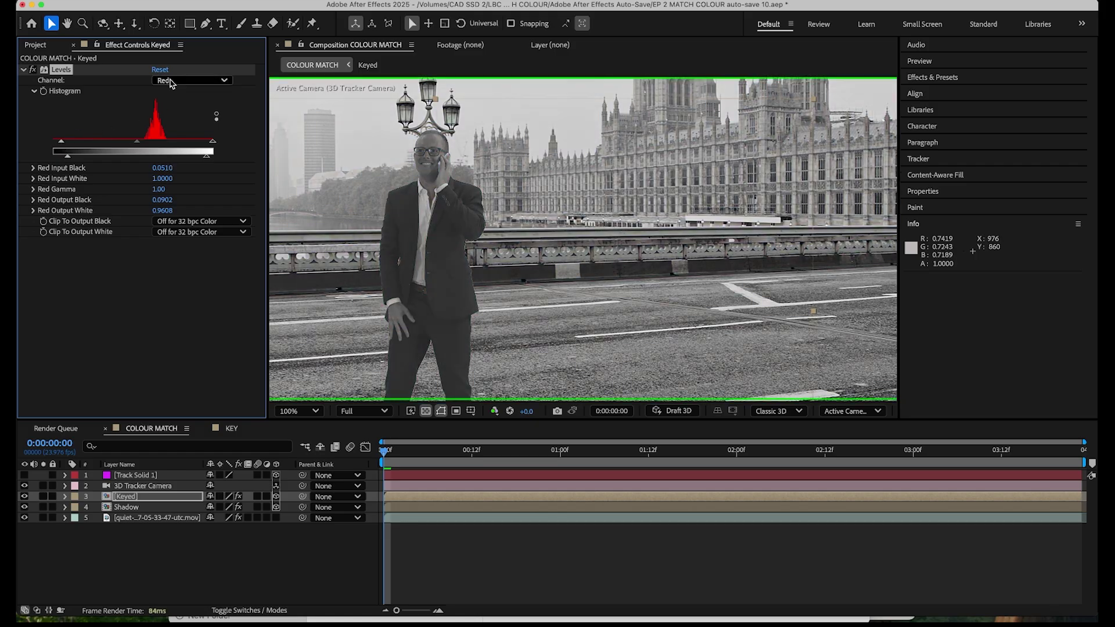
click(192, 80)
click(174, 117)
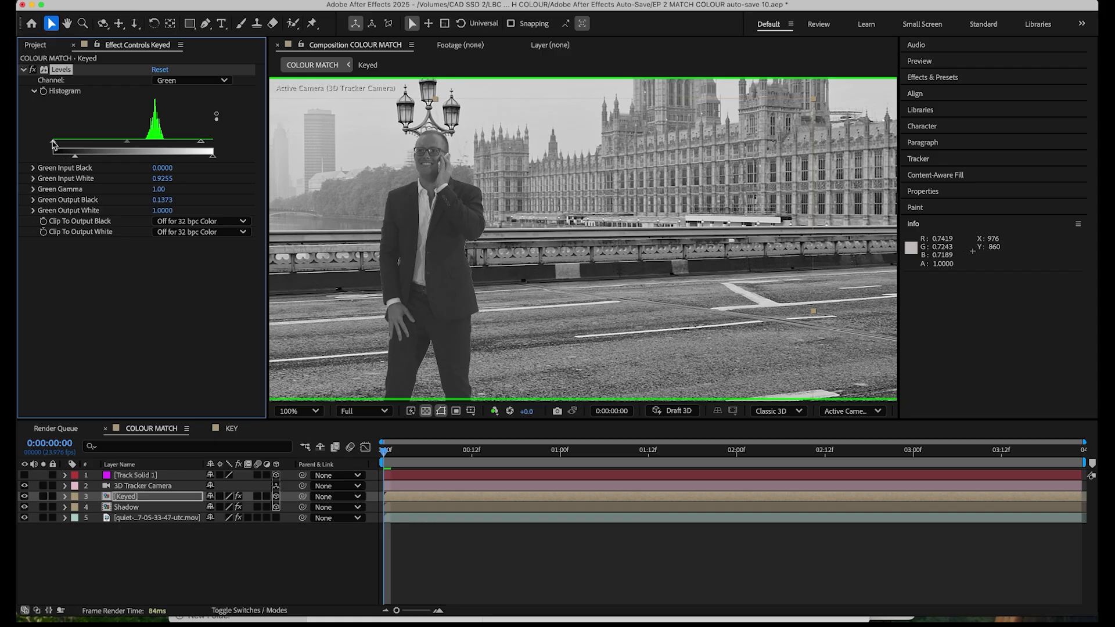
drag(53, 143, 64, 143)
key(alt+2)
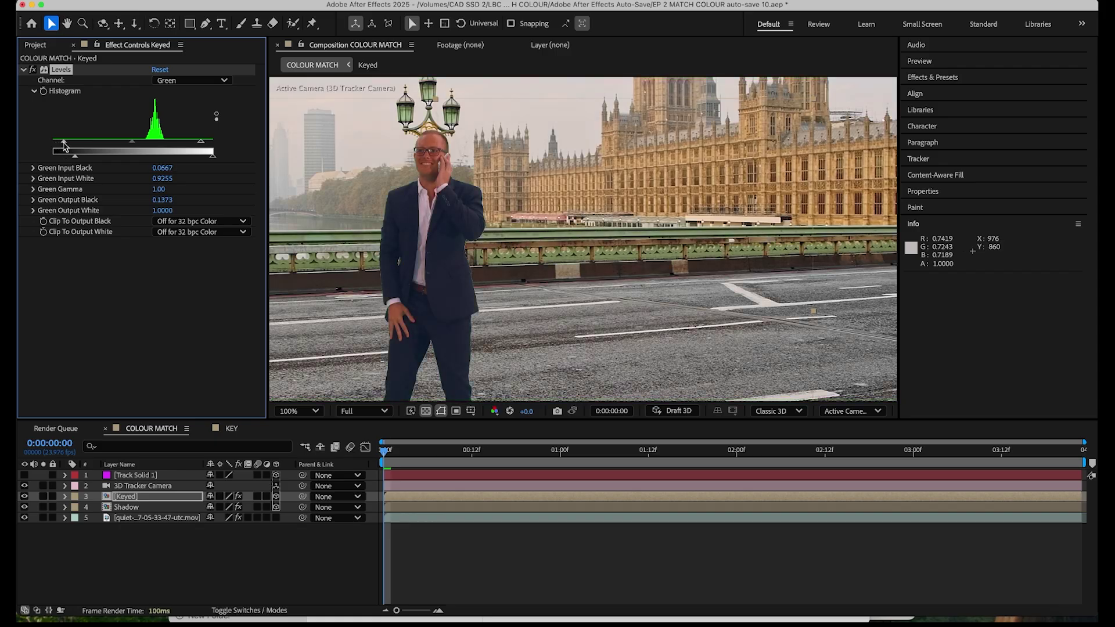
Set blue Input Black 0.0902, Input White 0.9686 and Output White 0.9961.
click(182, 81)
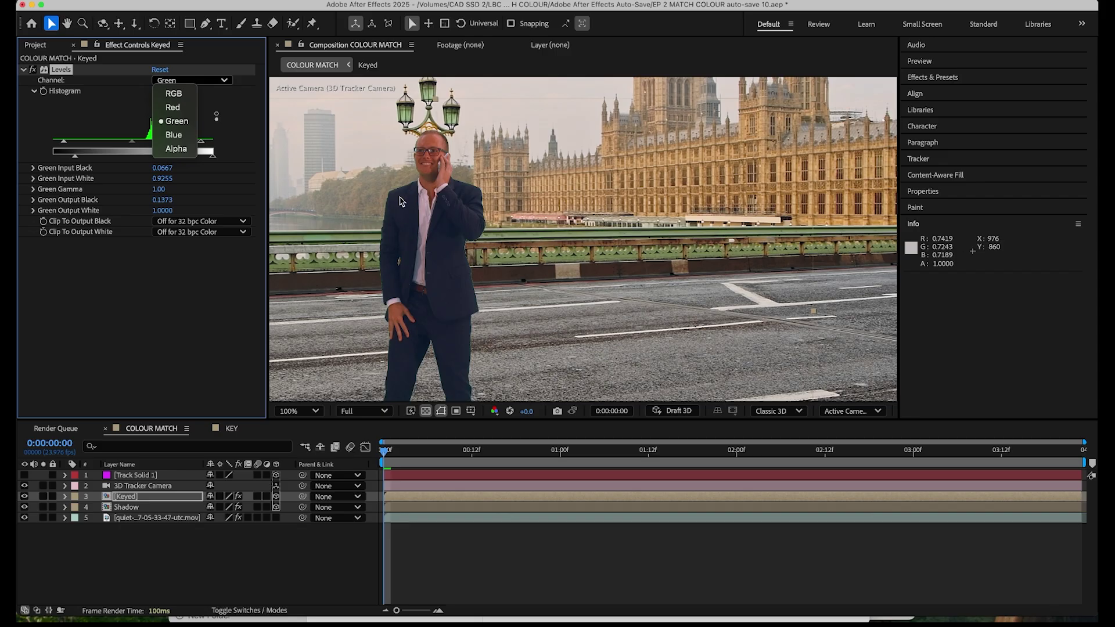
click(173, 135)
drag(54, 143, 69, 146)
key(alt+3)
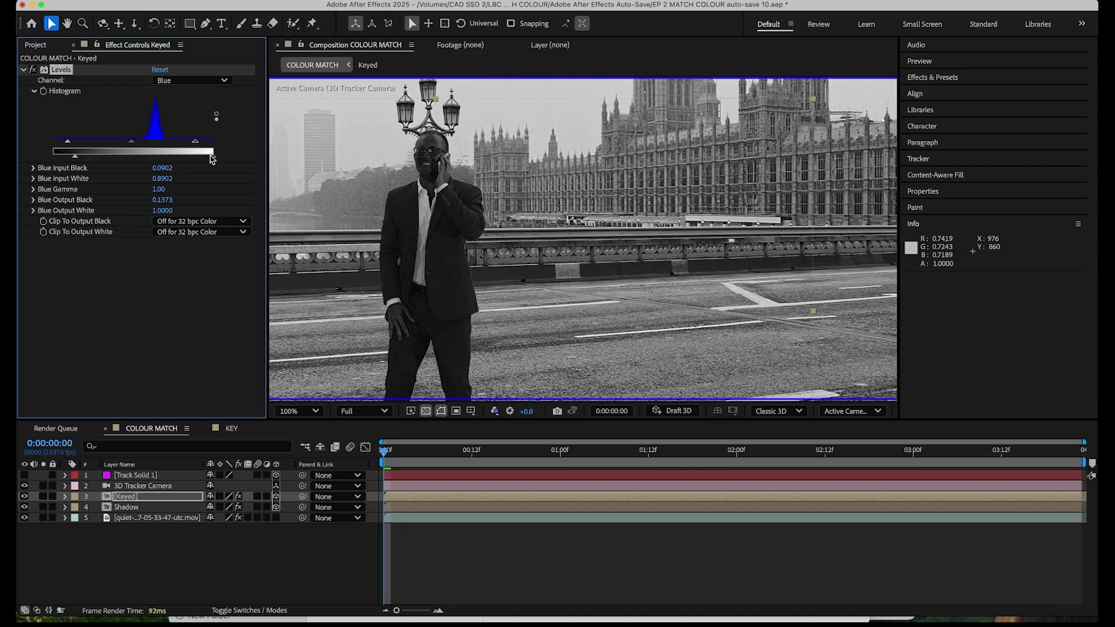
mouse_move(215, 160)
mouse_down()
mouse_move(200, 159)
mouse_move(216, 160)
mouse_move(209, 144)
mouse_up()
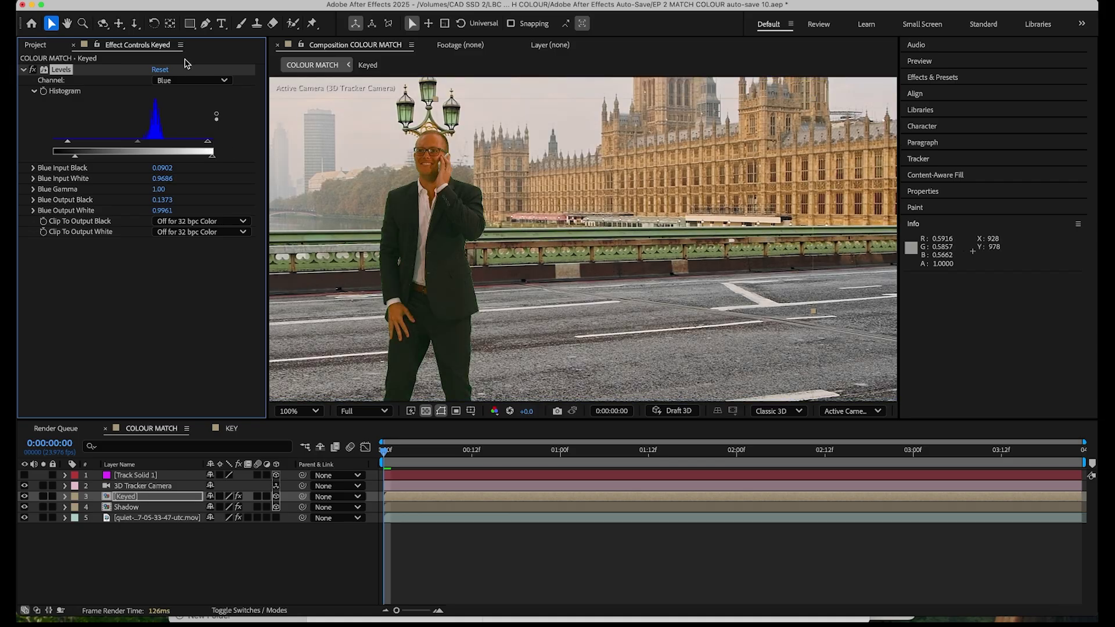
Switch the Keyed layer's Levels channel to RGB and raise Input Black to 0.0627.
click(186, 81)
click(173, 93)
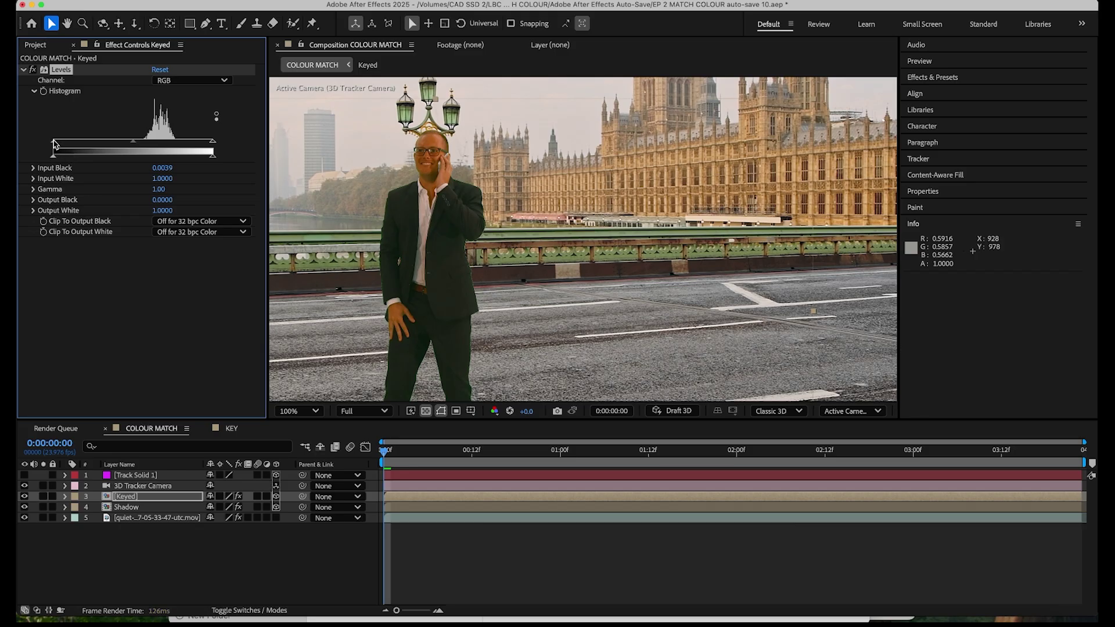
drag(54, 144, 62, 147)
click(31, 72)
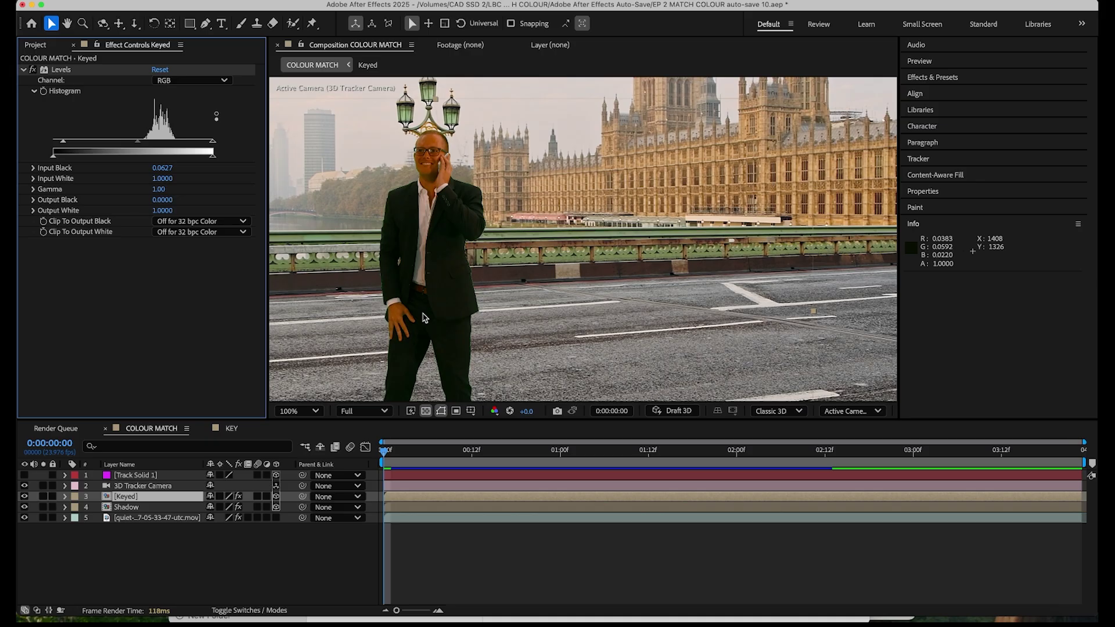
click(941, 392)
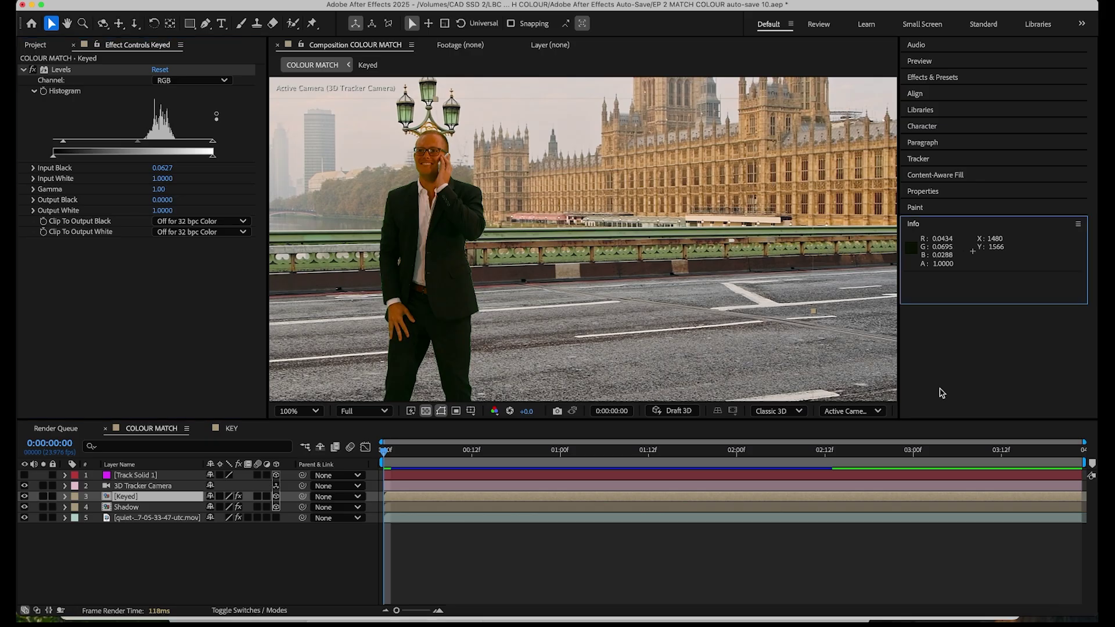